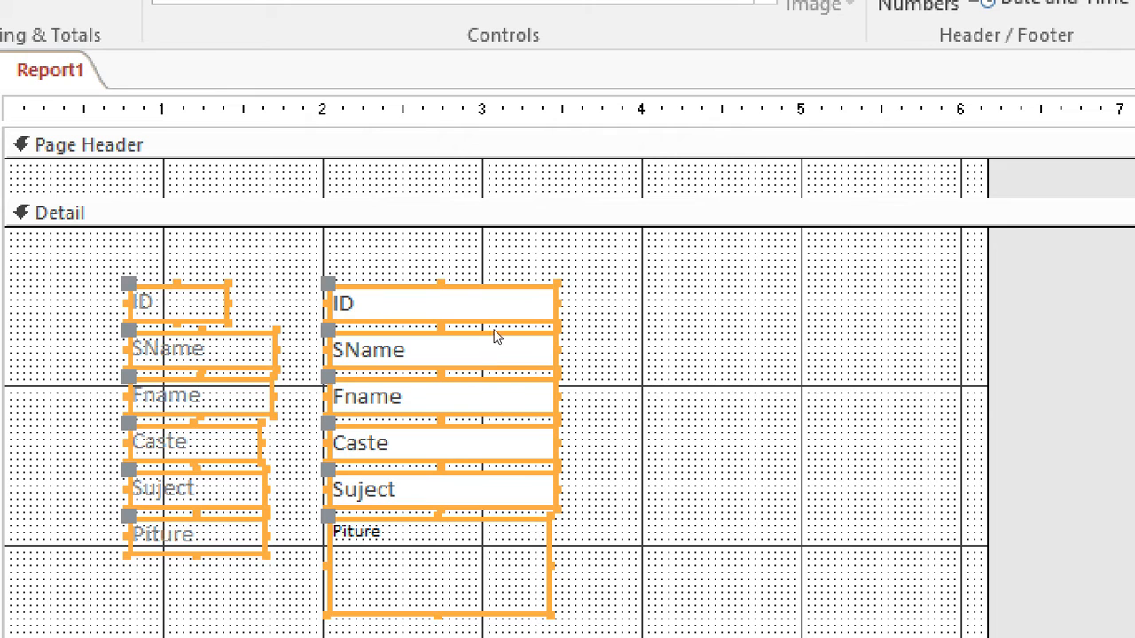
- Widen the ID label in the Detail section of Report1 to match the SName label's width
left_click(502, 297)
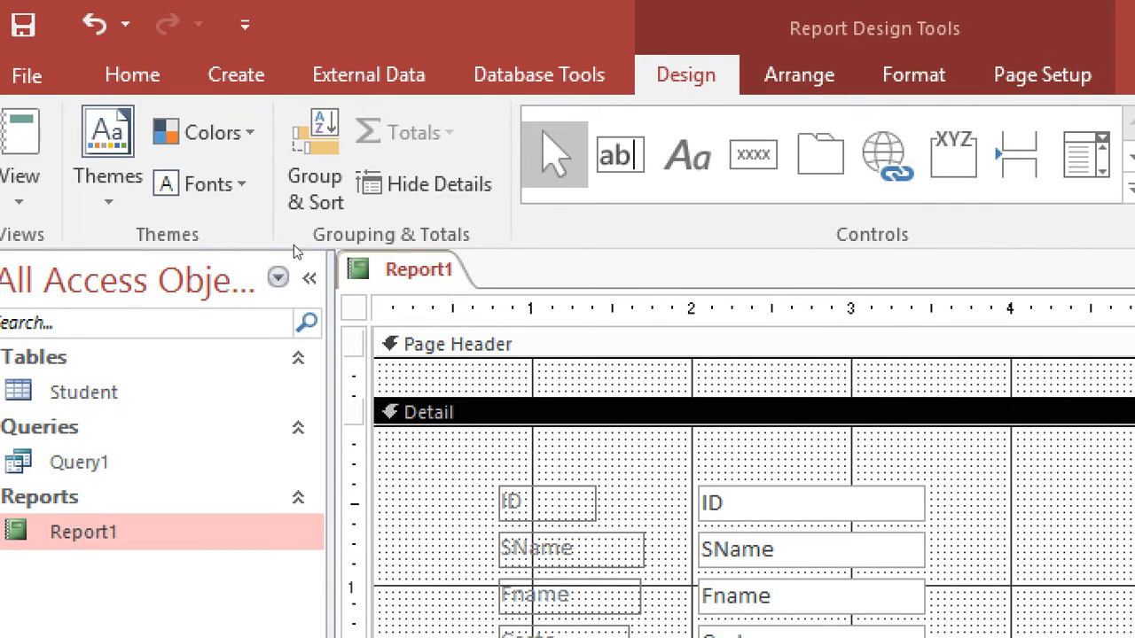
left_click(549, 501)
left_click_drag(597, 501, 647, 502)
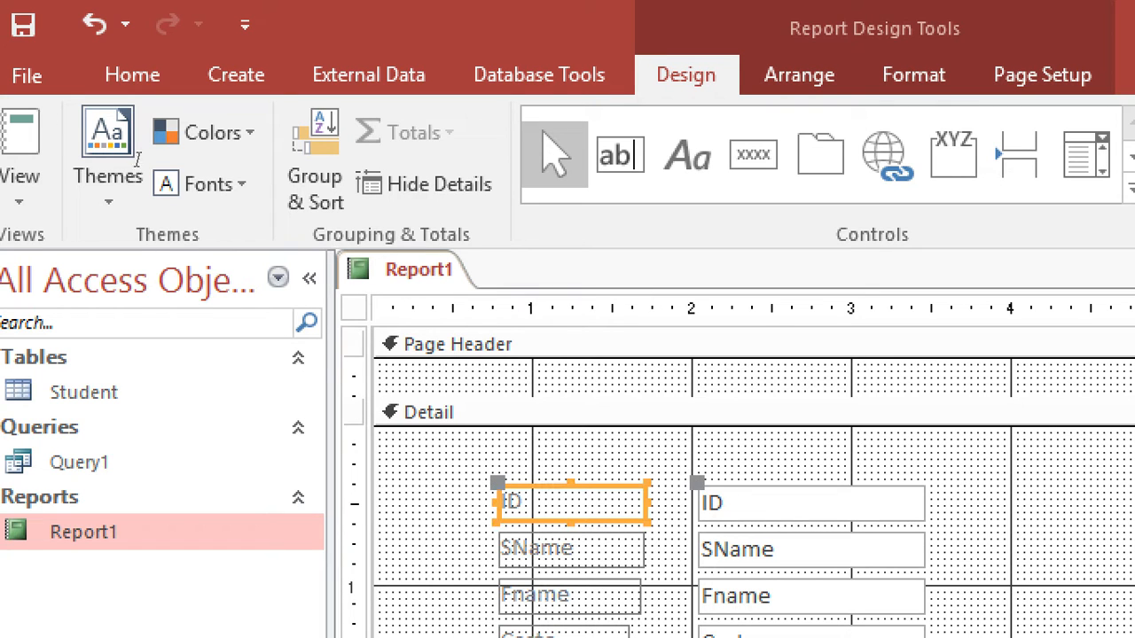
- Create a new form from the Student table and open it in Design View
left_click(236, 74)
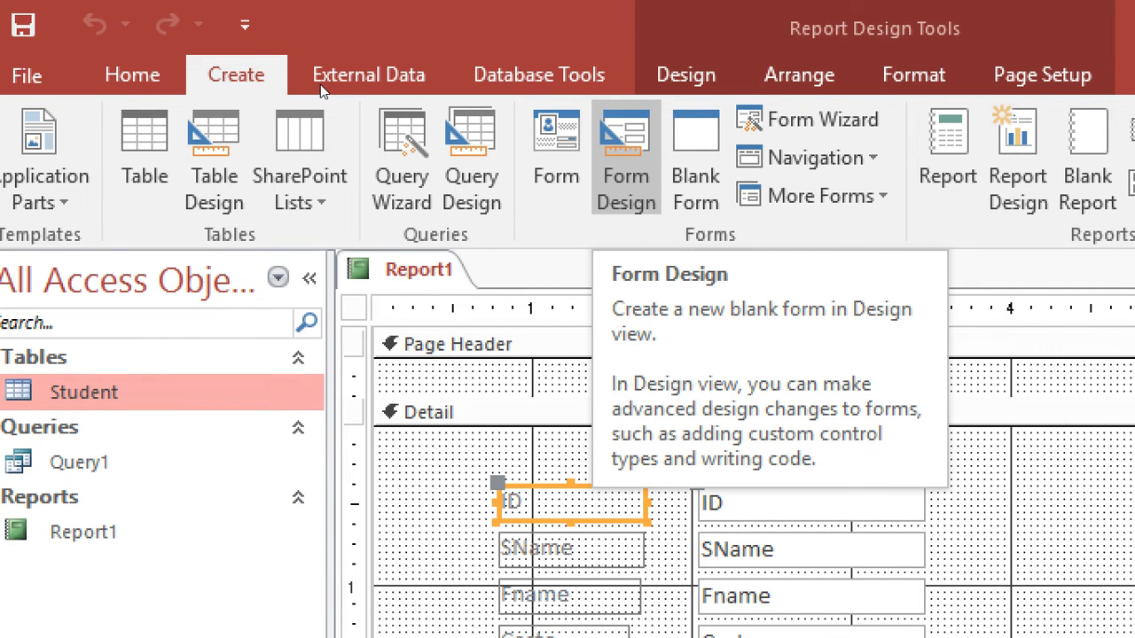
left_click(555, 151)
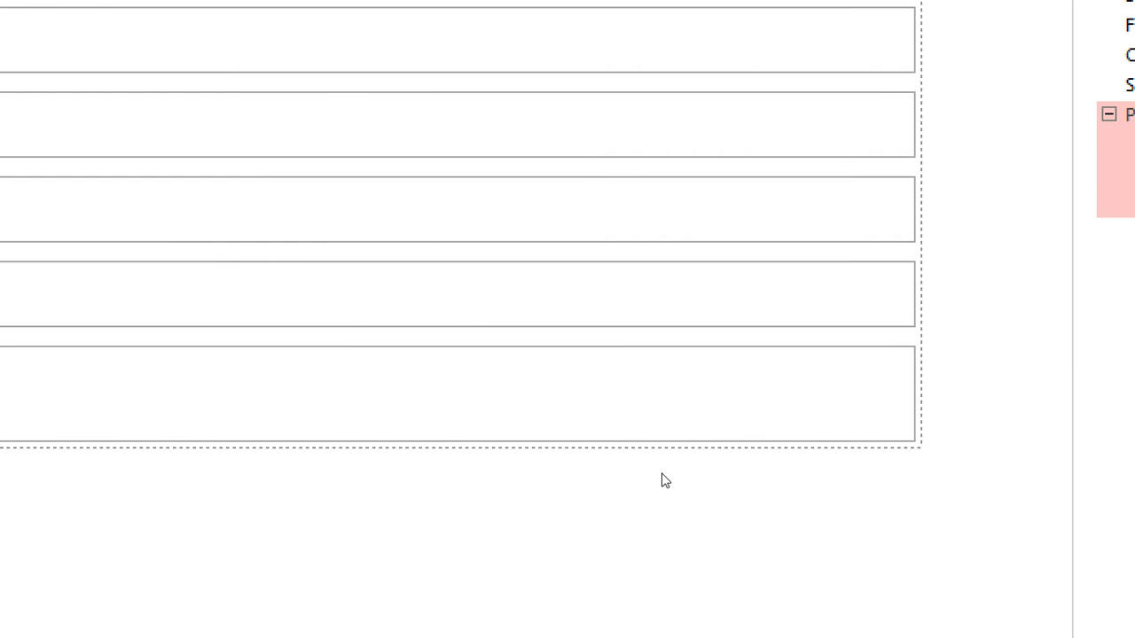
right_click(661, 473)
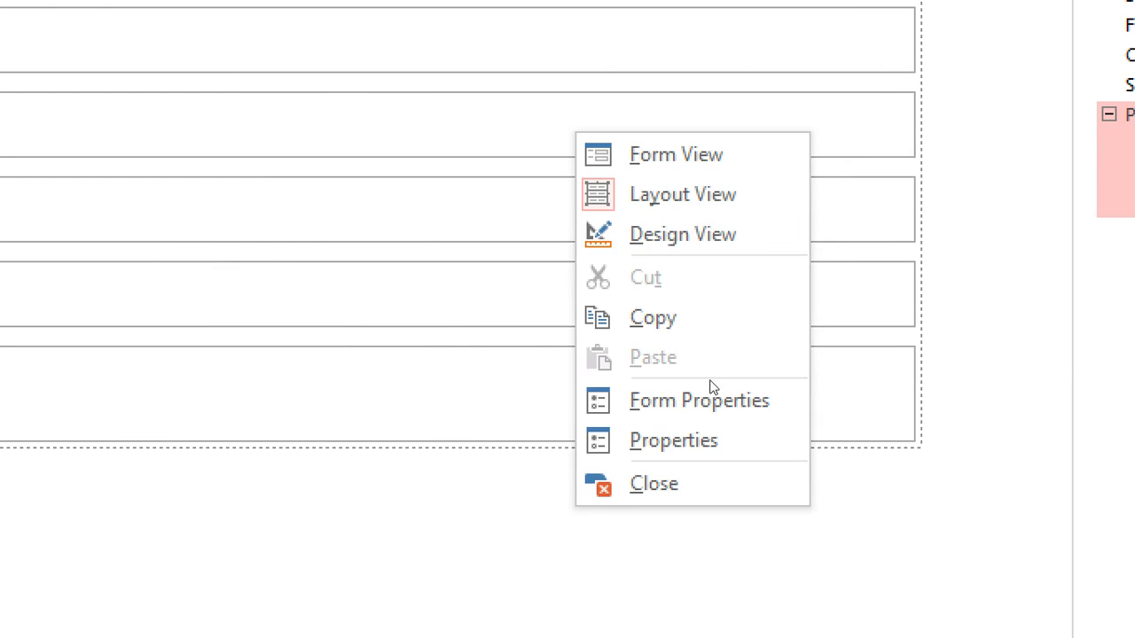
left_click(691, 235)
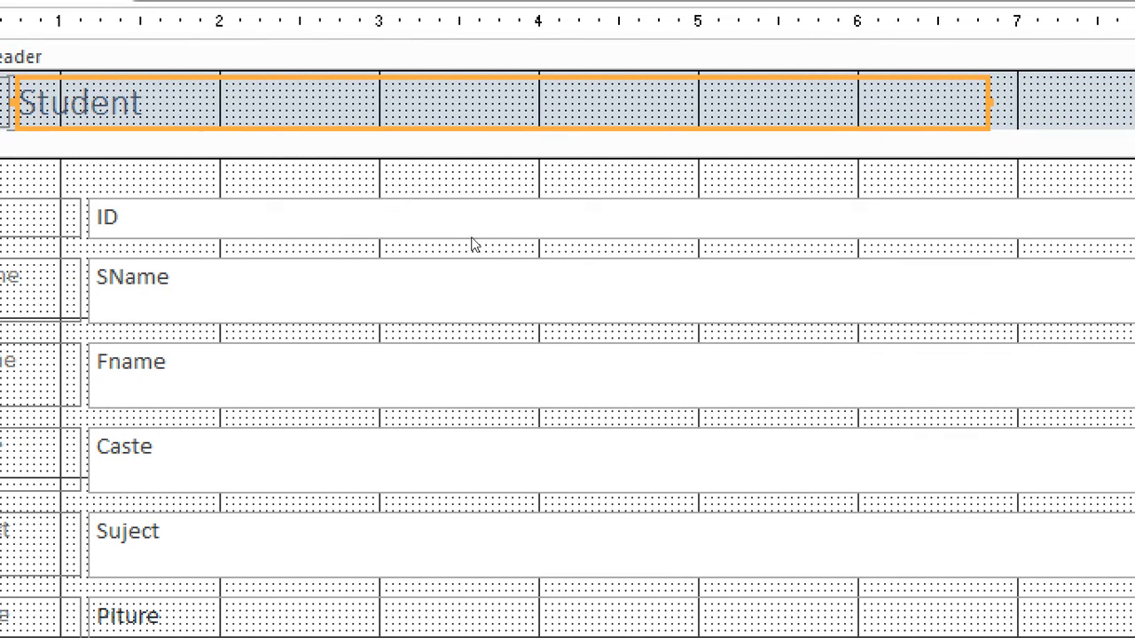
- Narrow all the field boxes from ID to Piture so their right edges end at about the 3-inch mark
left_click_drag(443, 183, 770, 584)
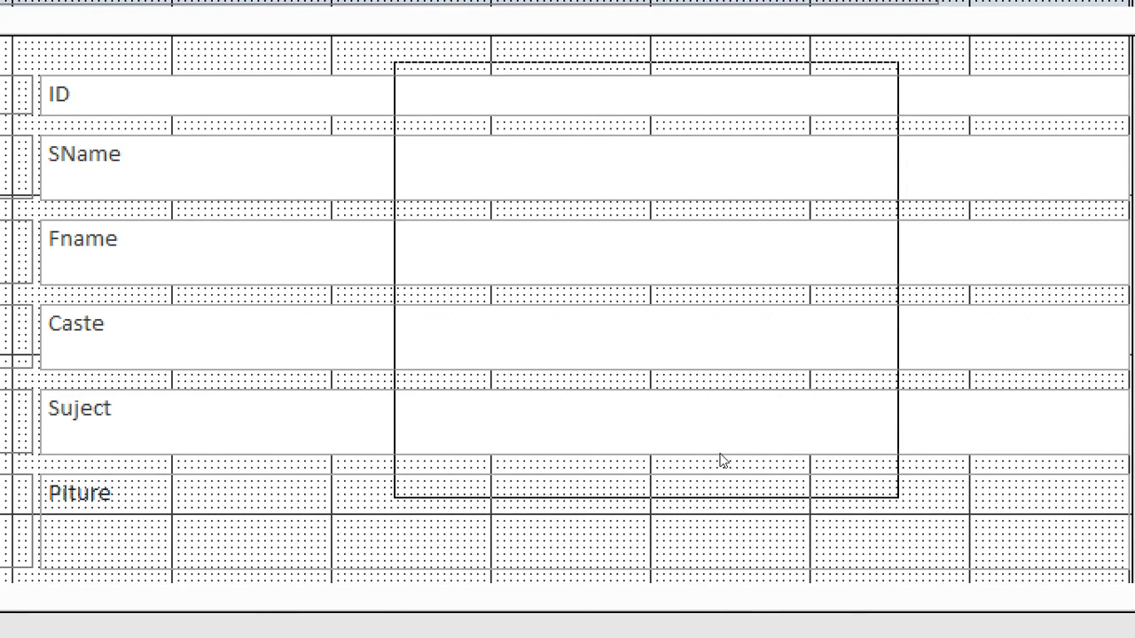
left_click_drag(723, 461, 722, 458)
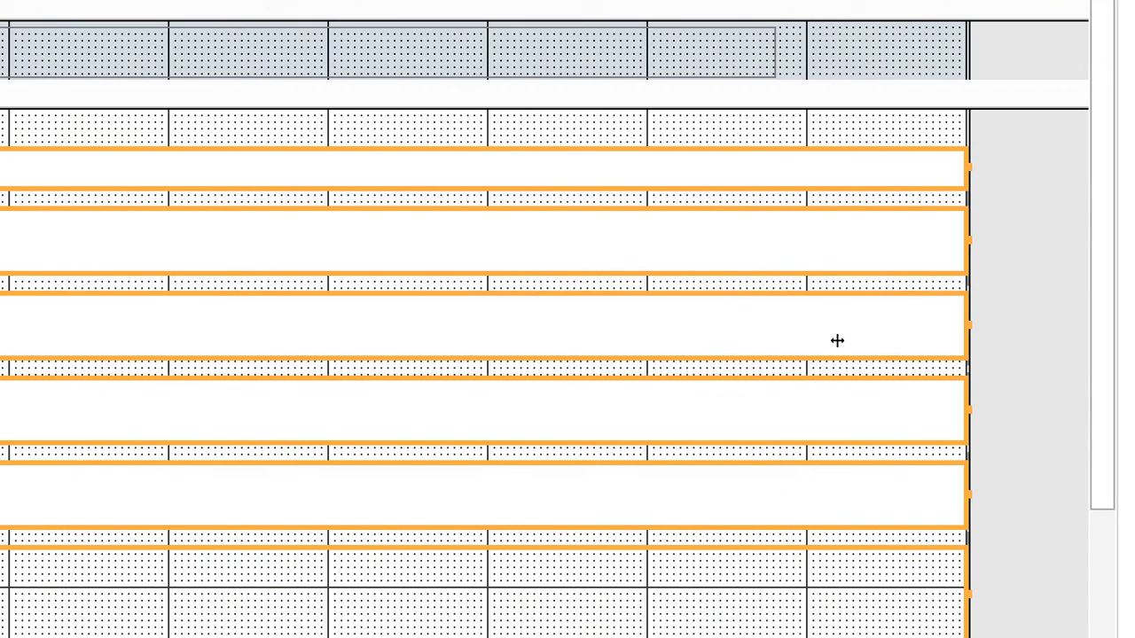
left_click_drag(834, 331, 436, 338)
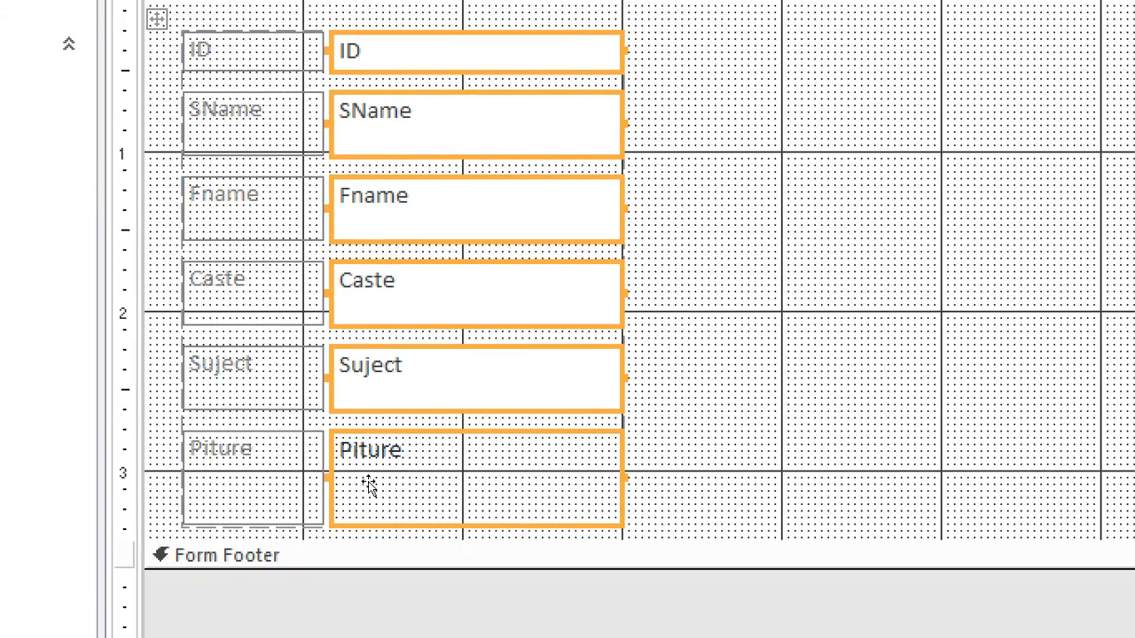
- Select all labels and field boxes in the Detail section and shift them together slightly right and up
left_click(487, 420)
left_click_drag(225, 237, 452, 562)
left_click_drag(424, 483, 409, 457)
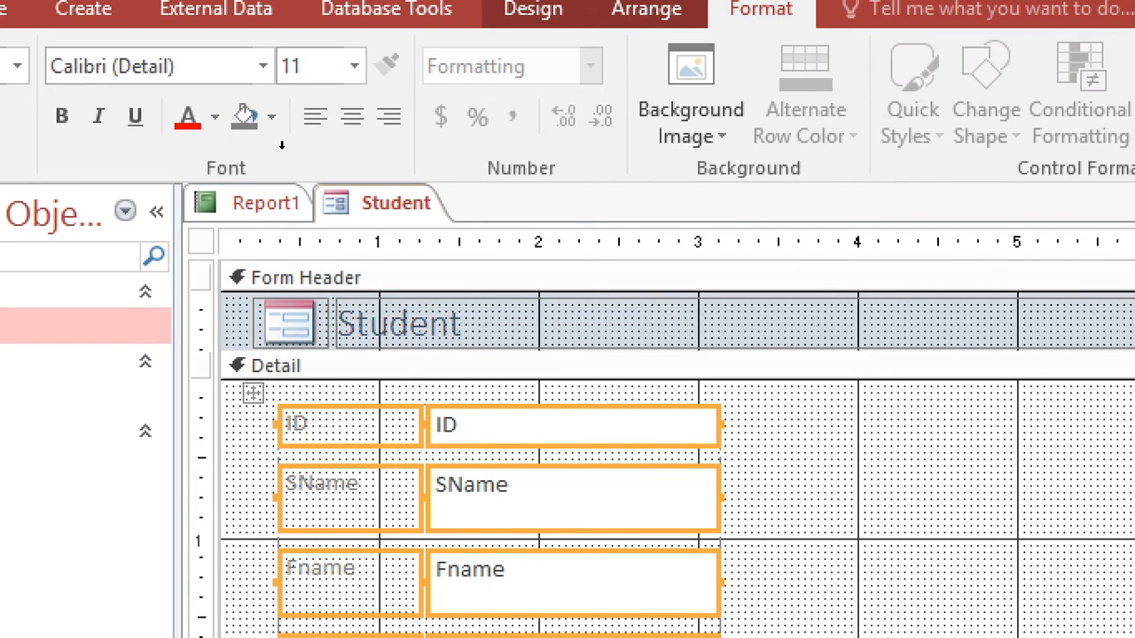
- Save the form as Student and display it in Form View
key("ctrl+s")
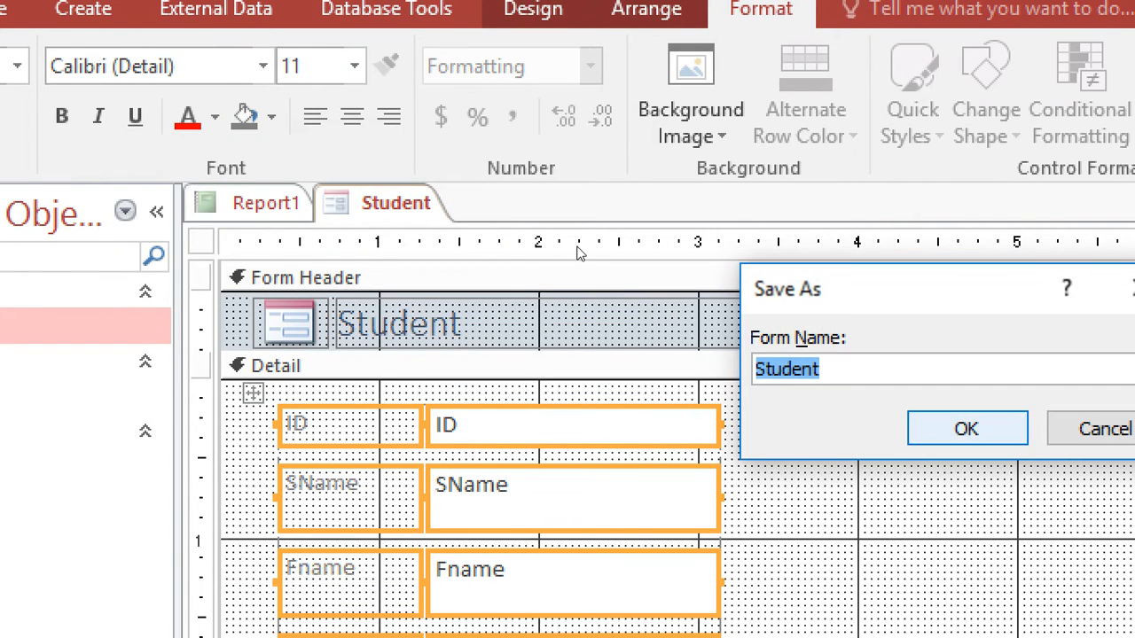
key("Return")
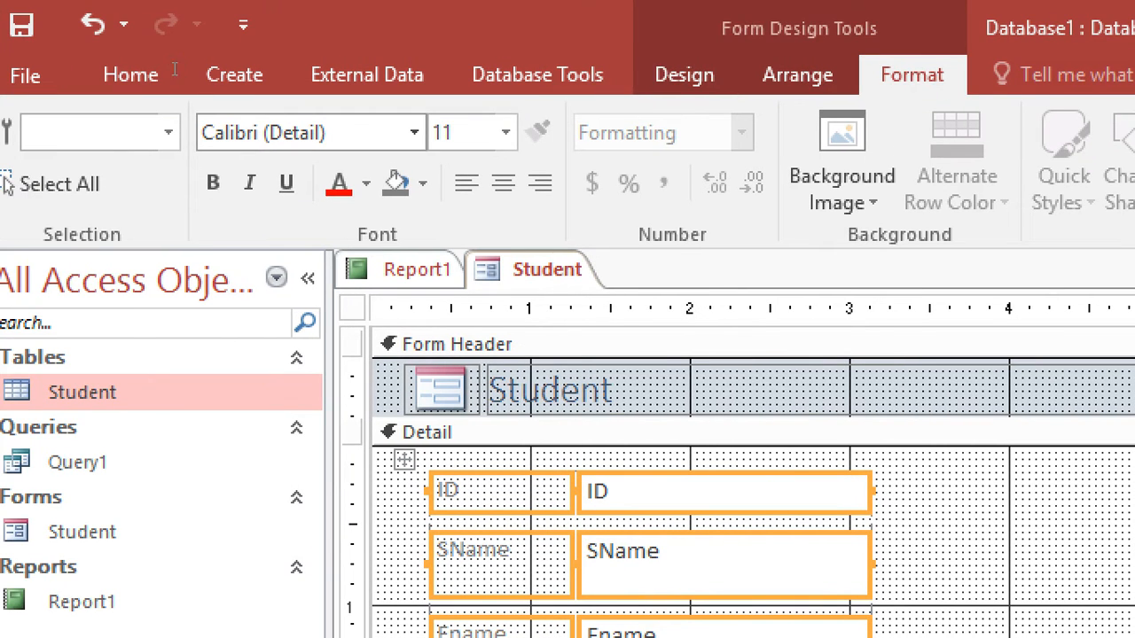
left_click(533, 9)
left_click(36, 119)
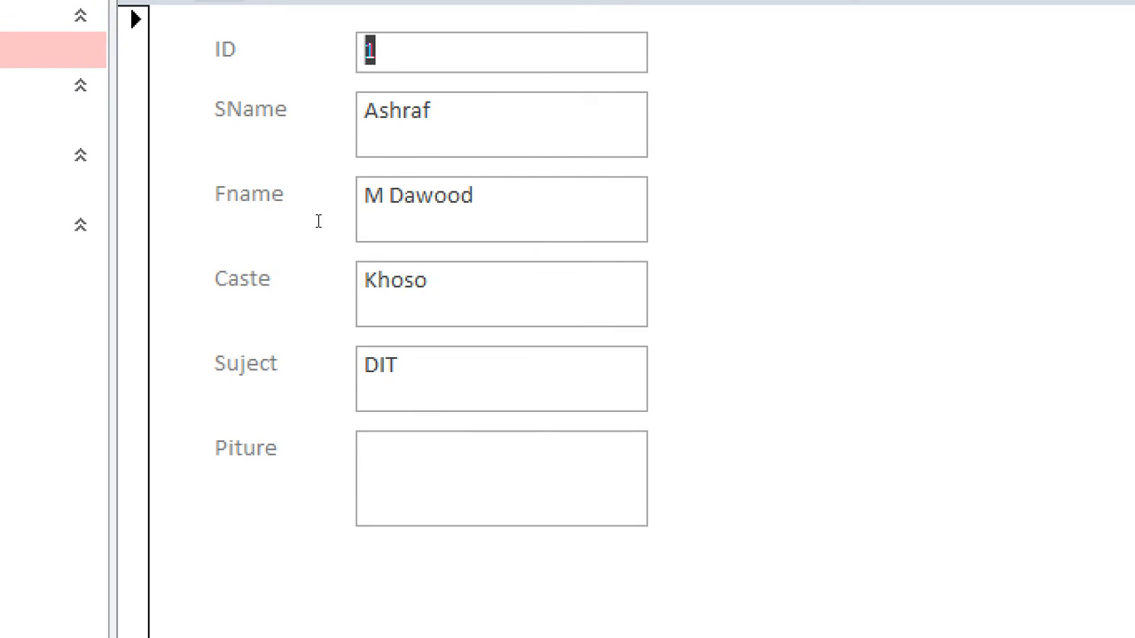
- Page through the Student form's records back to the first one, and check the Report1 design
left_click(385, 528)
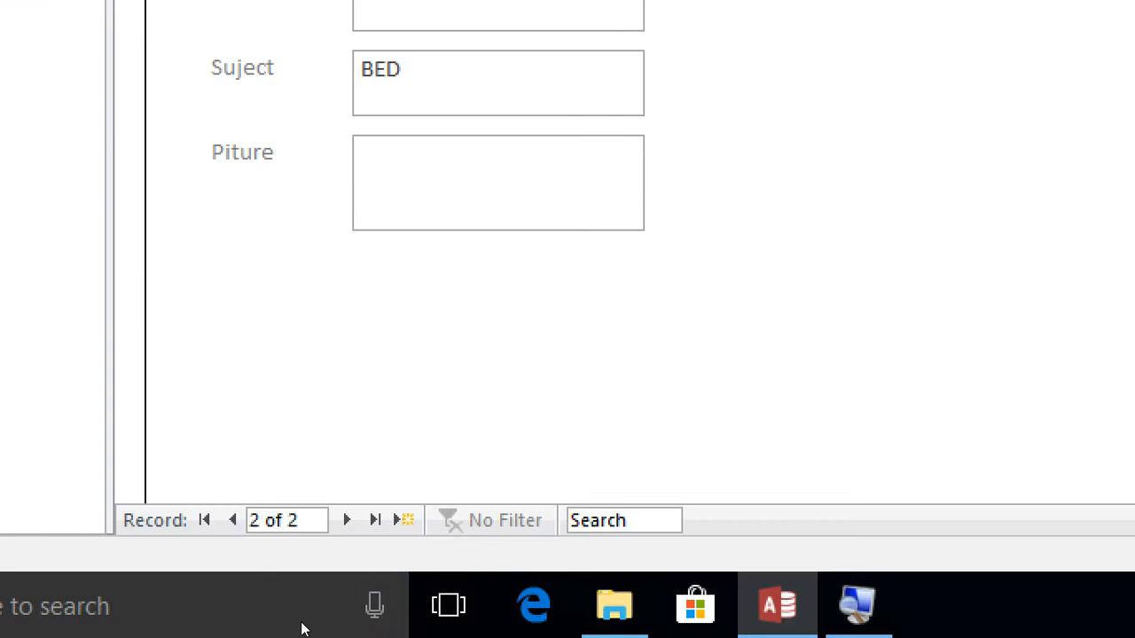
left_click(347, 520)
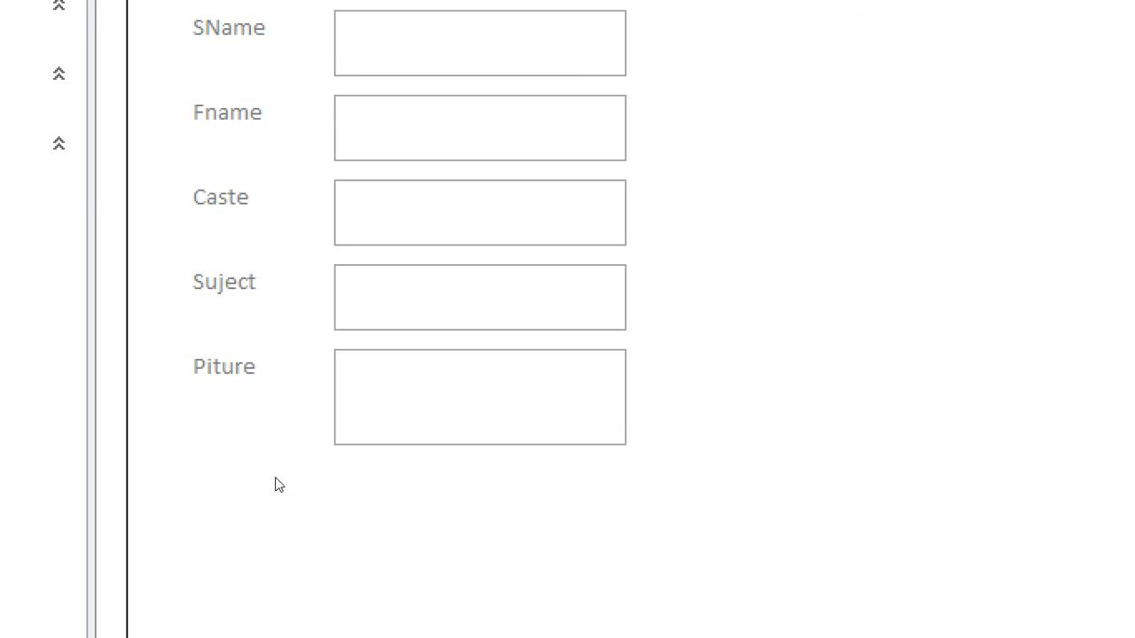
left_click(249, 523)
left_click(249, 523)
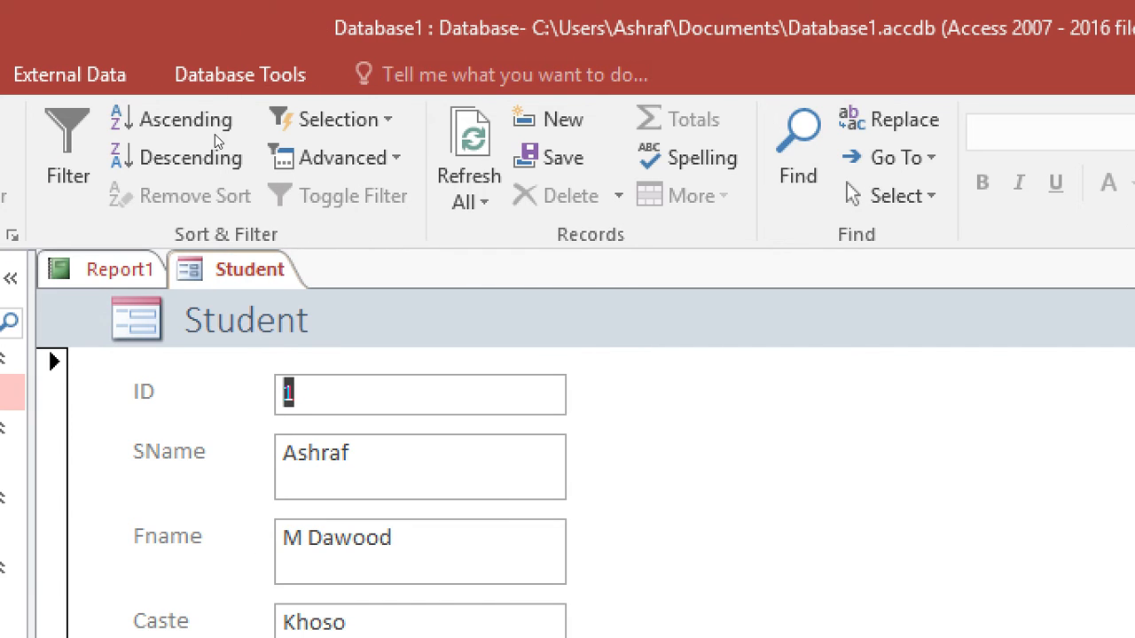
left_click(31, 268)
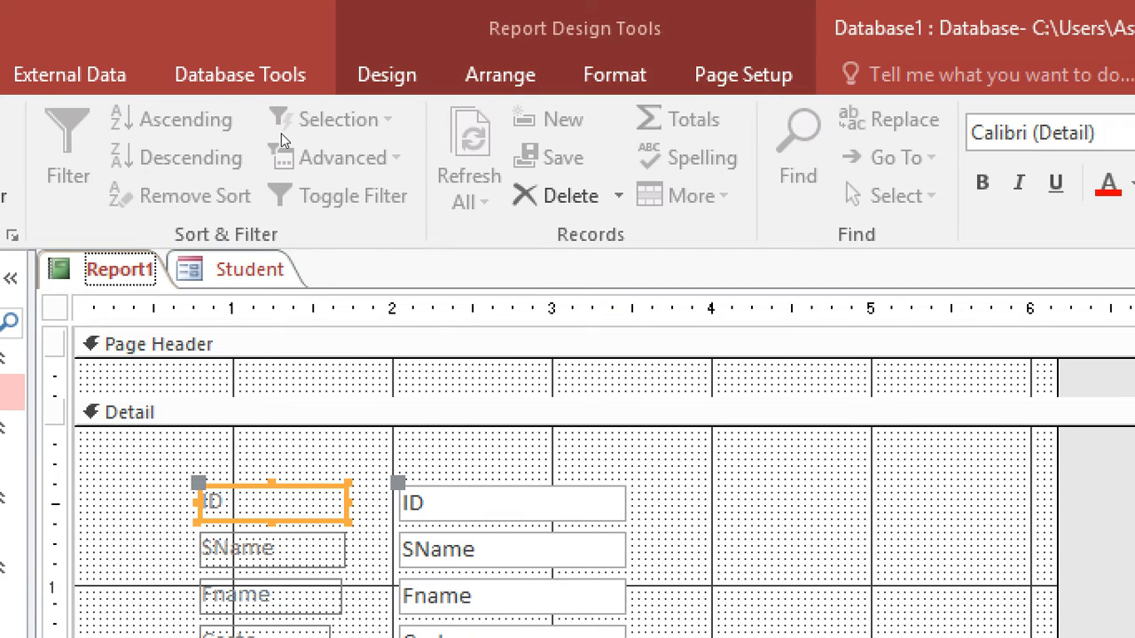
left_click(252, 269)
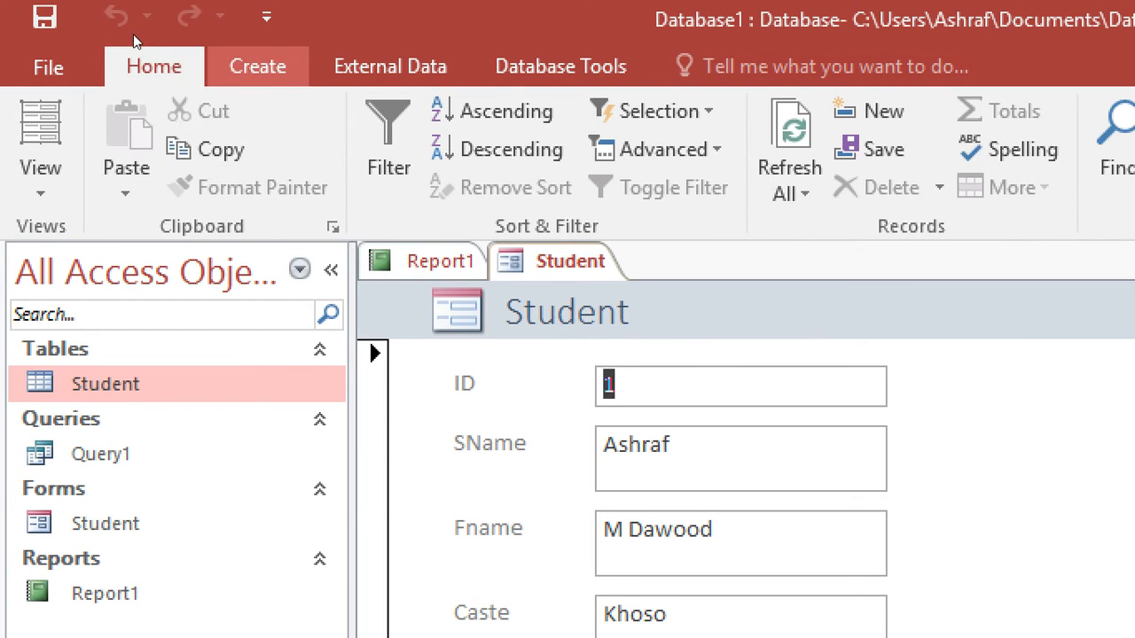
- Reopen the Student form in Design View
left_click(257, 67)
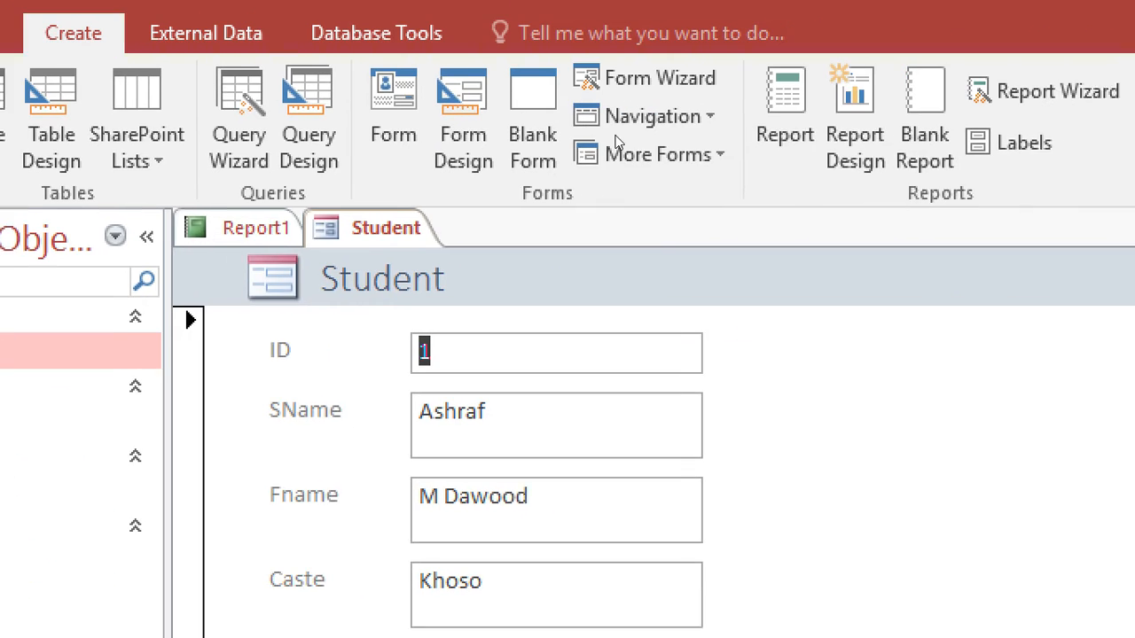
right_click(852, 423)
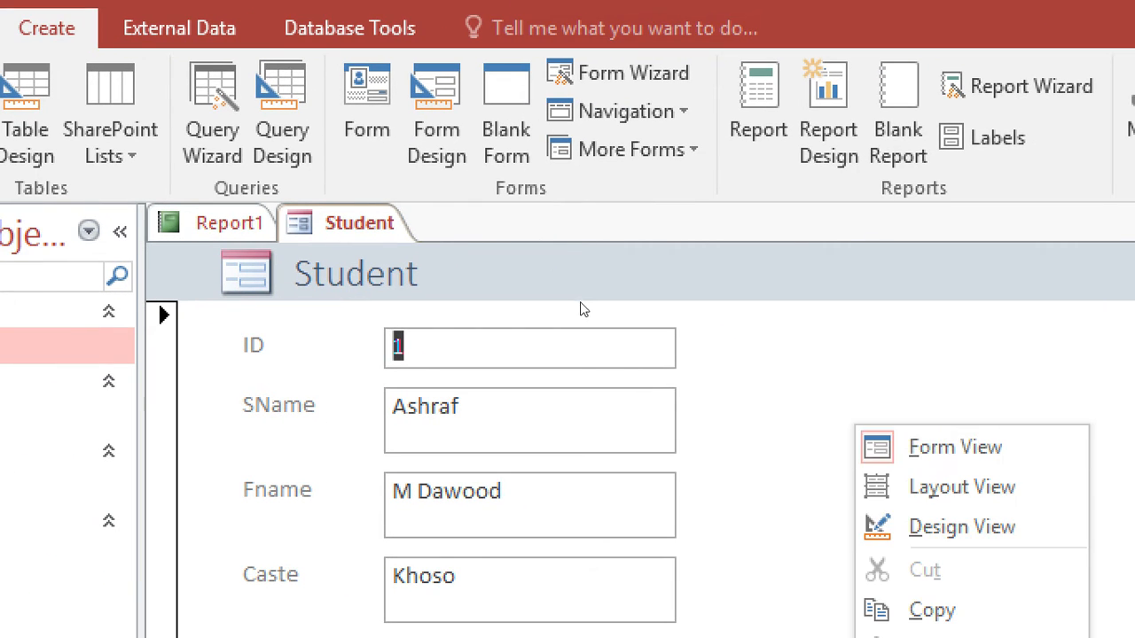
left_click(943, 527)
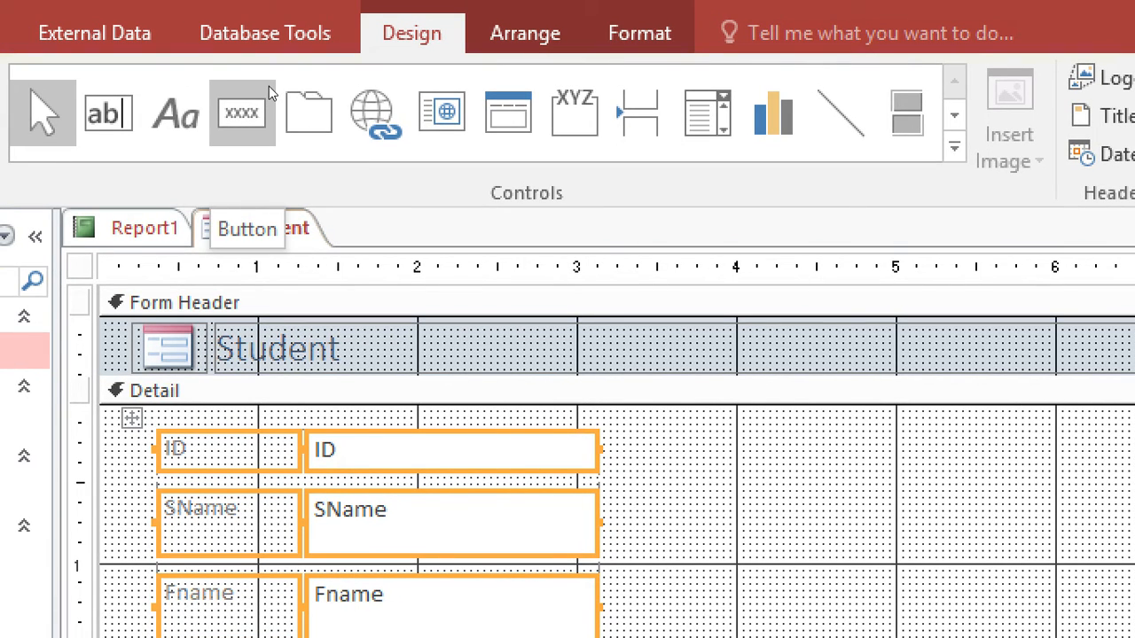
- Place a command button to the right of the Caste field and assign it the Open Report action from Report Operations
left_click(264, 99)
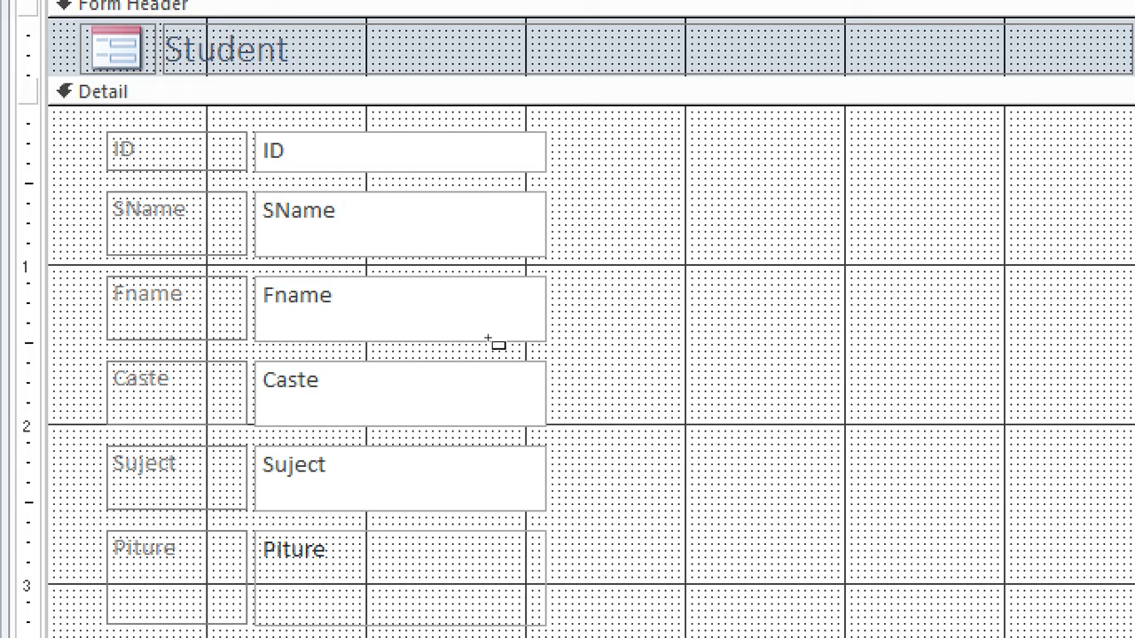
left_click_drag(489, 339, 539, 370)
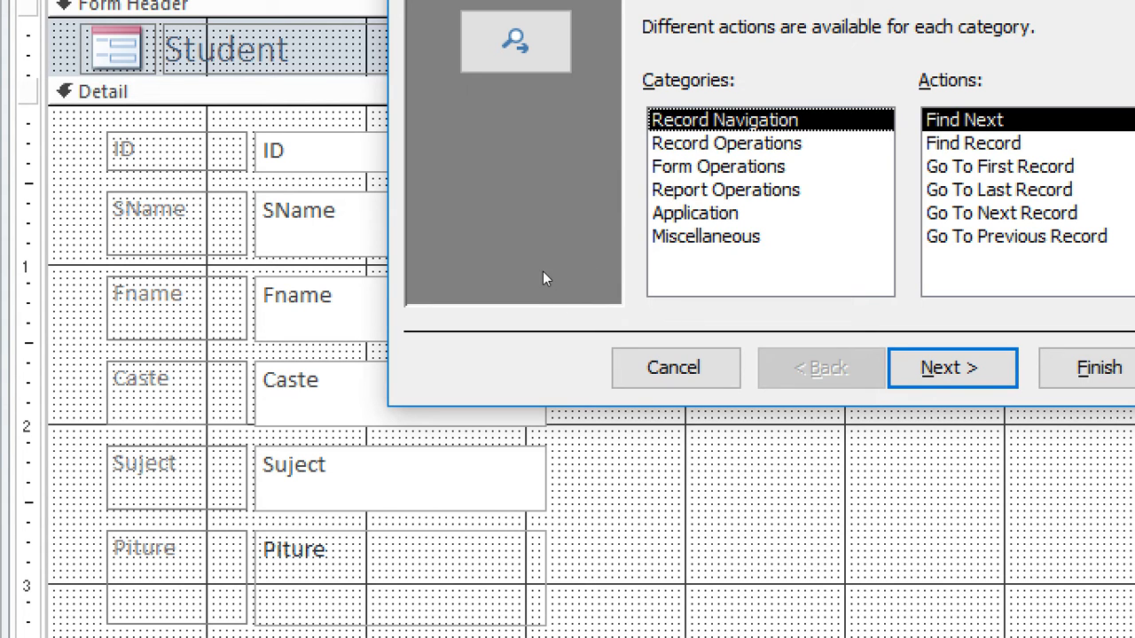
key("Down")
key("Down")
key("Down")
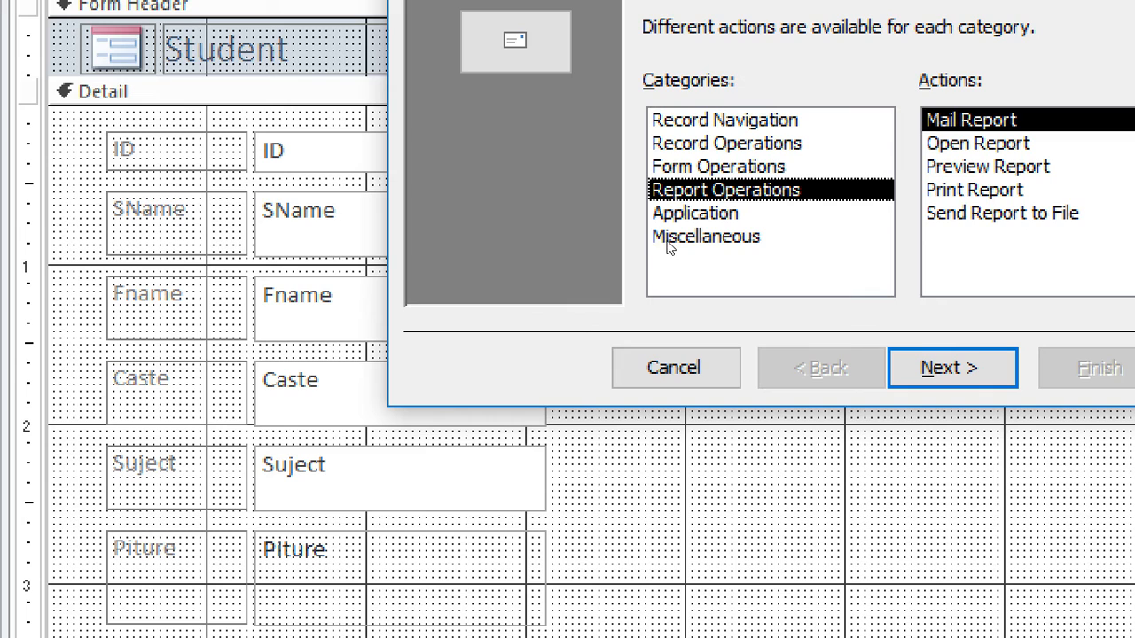
key("Tab")
key("Down")
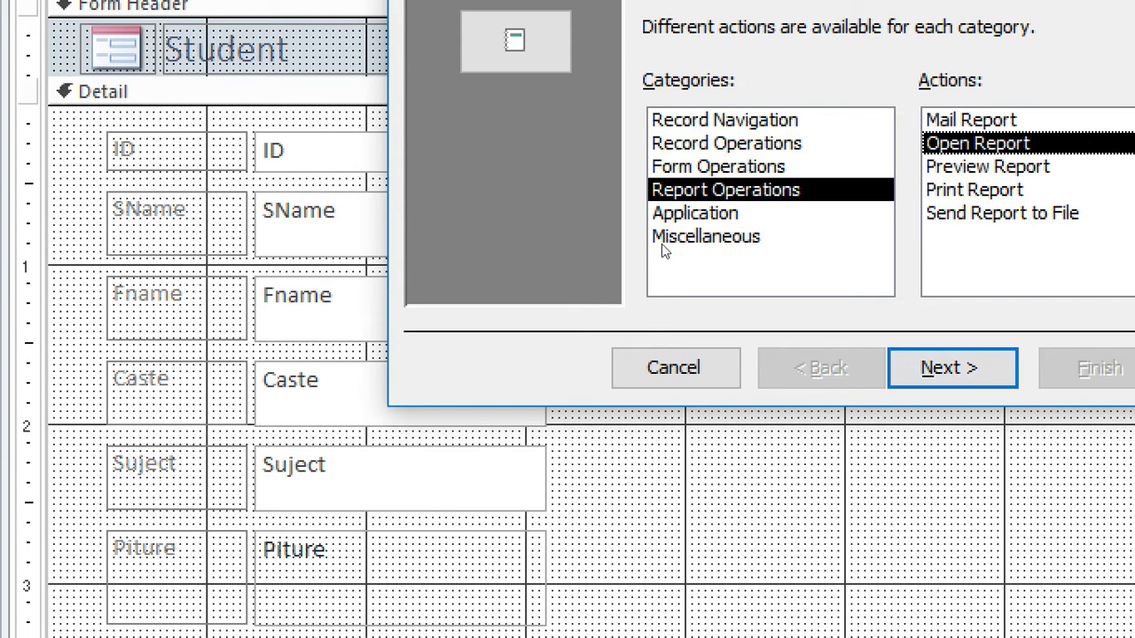
key("Return")
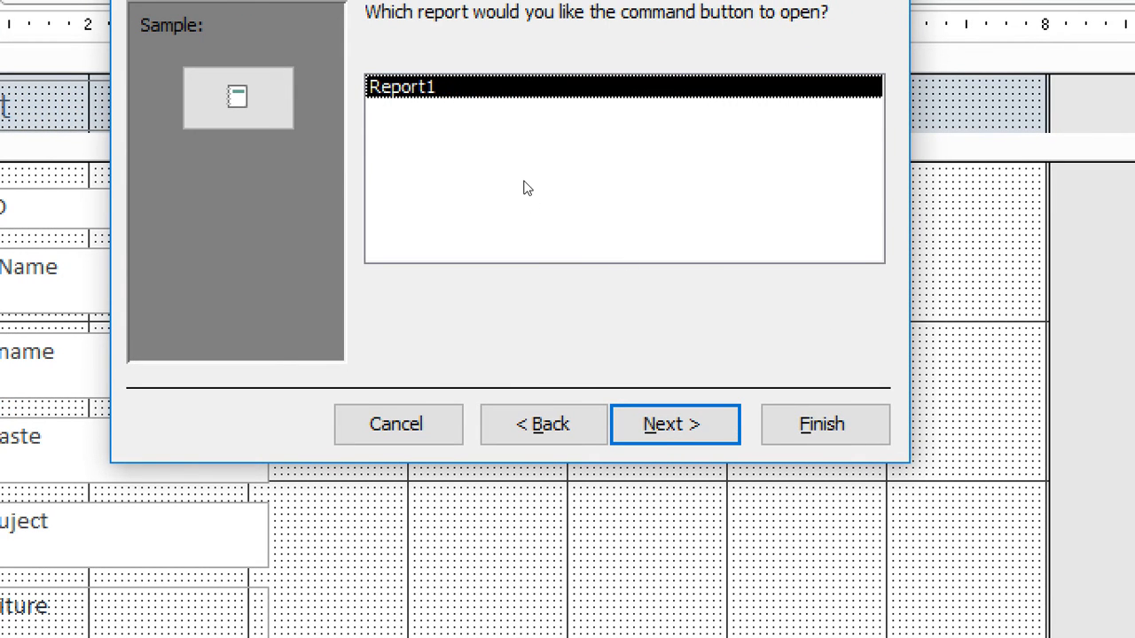
- Link the command button to Report1, label it with the text Open Report, and complete it with the default name
key("Return")
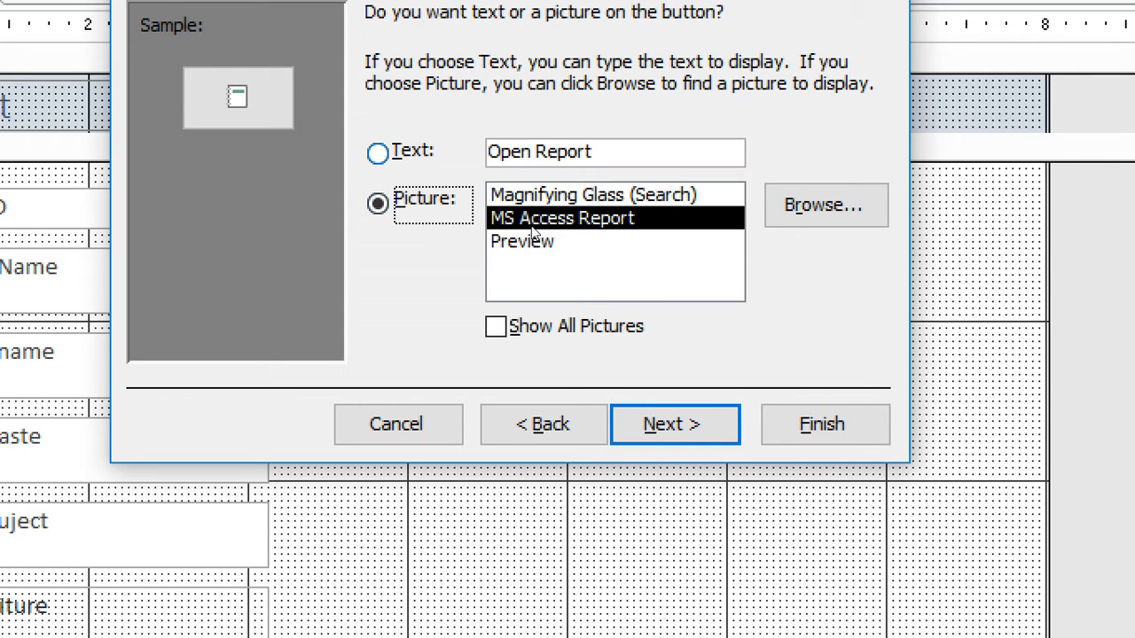
key("Up")
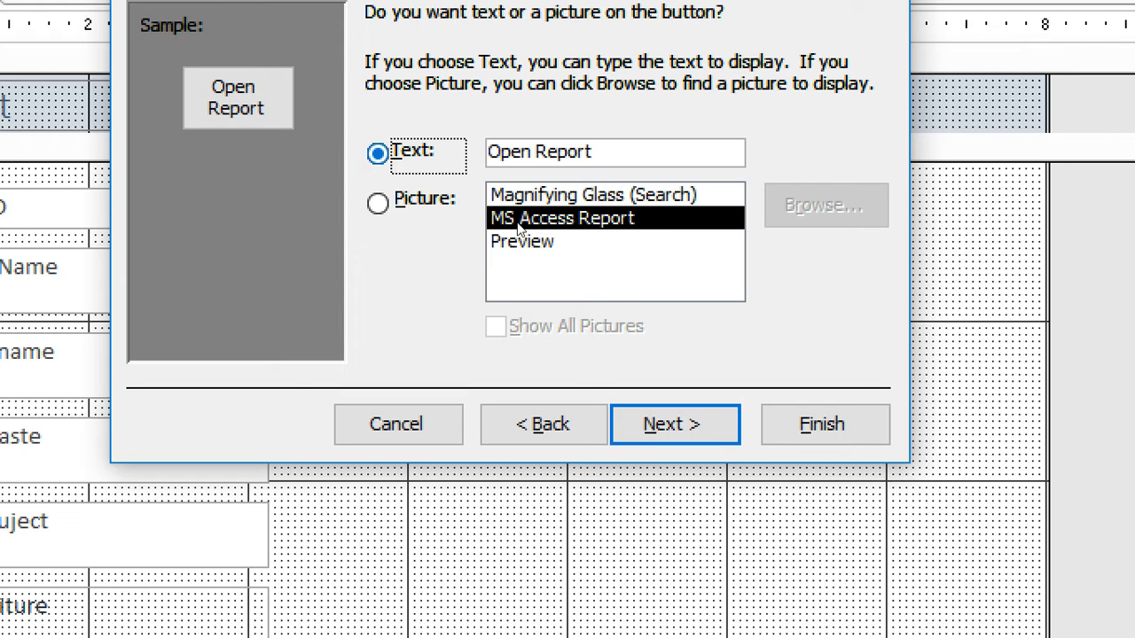
key("Return")
key("Return")
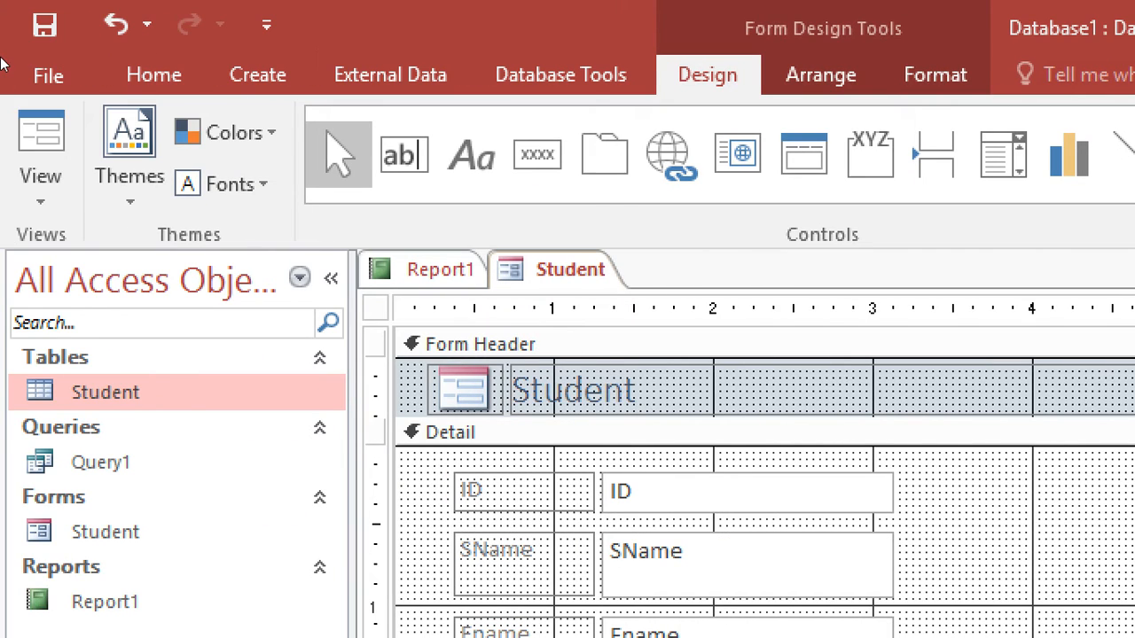
- Test the Open Report button in Form View, entering the student's first name as the report's parameter value
left_click(41, 155)
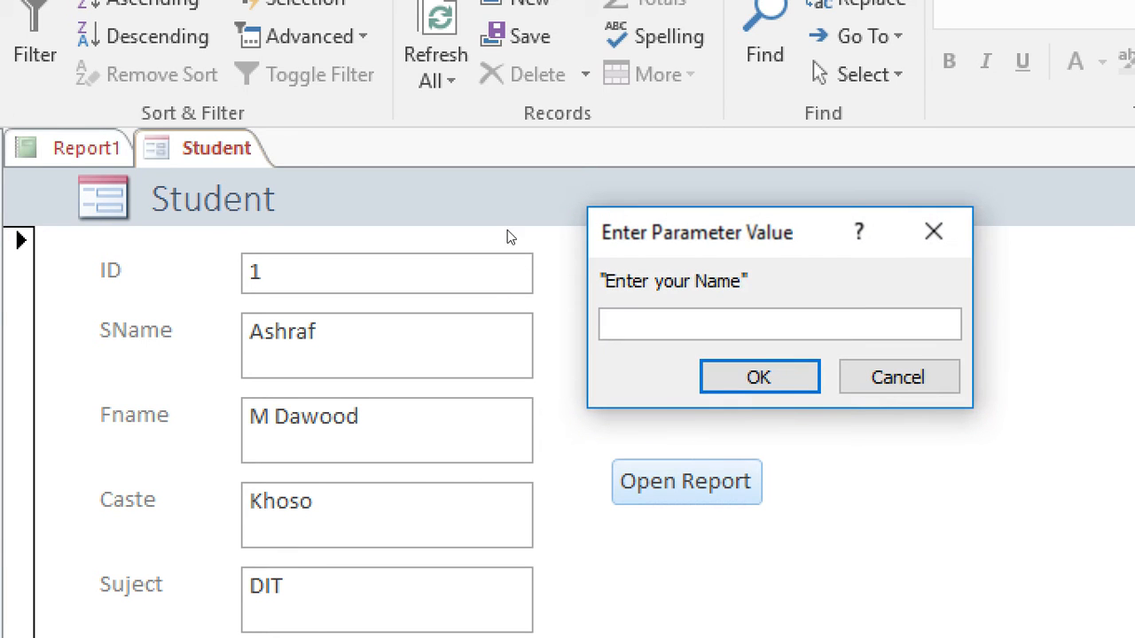
type("ashraf")
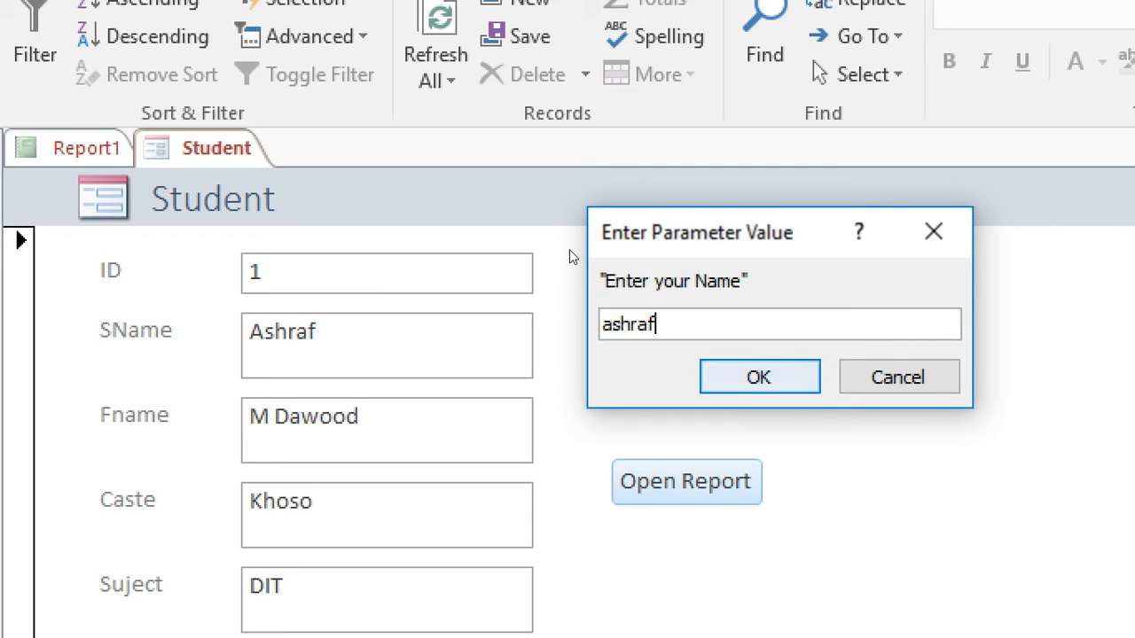
key("Return")
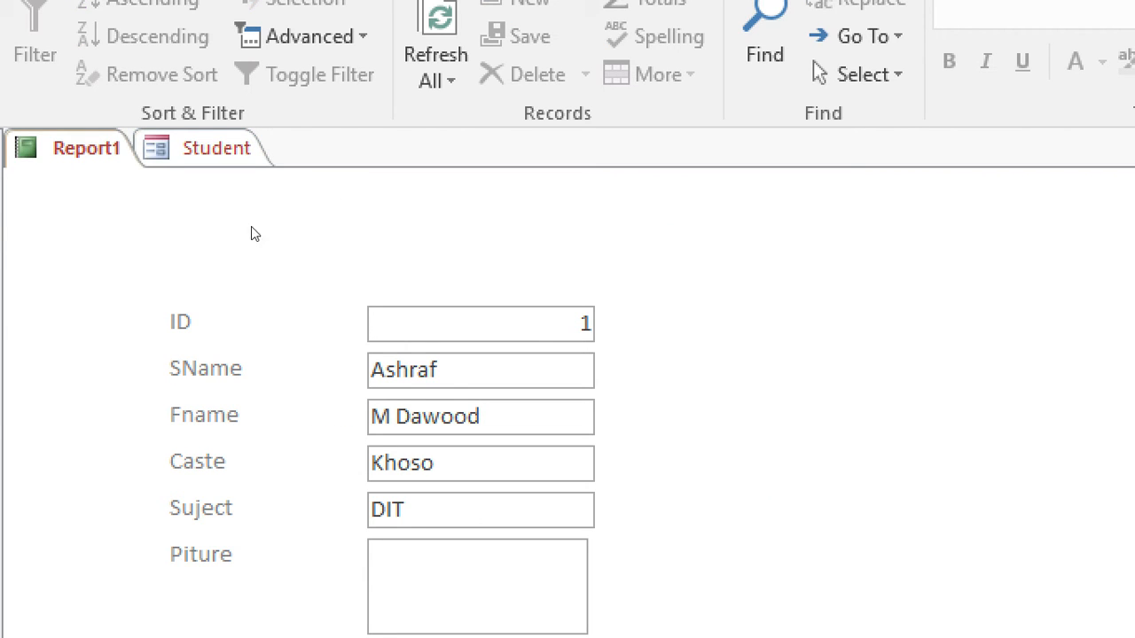
- Close all open objects, saving the design changes to Report1 and the Student form
right_click(89, 147)
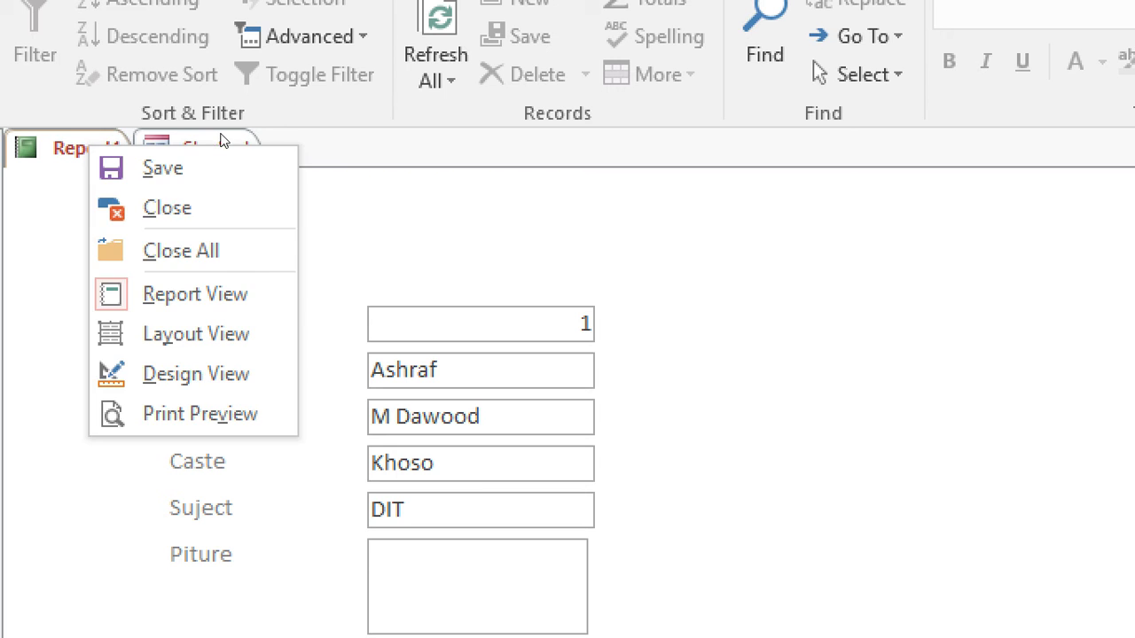
left_click(260, 196)
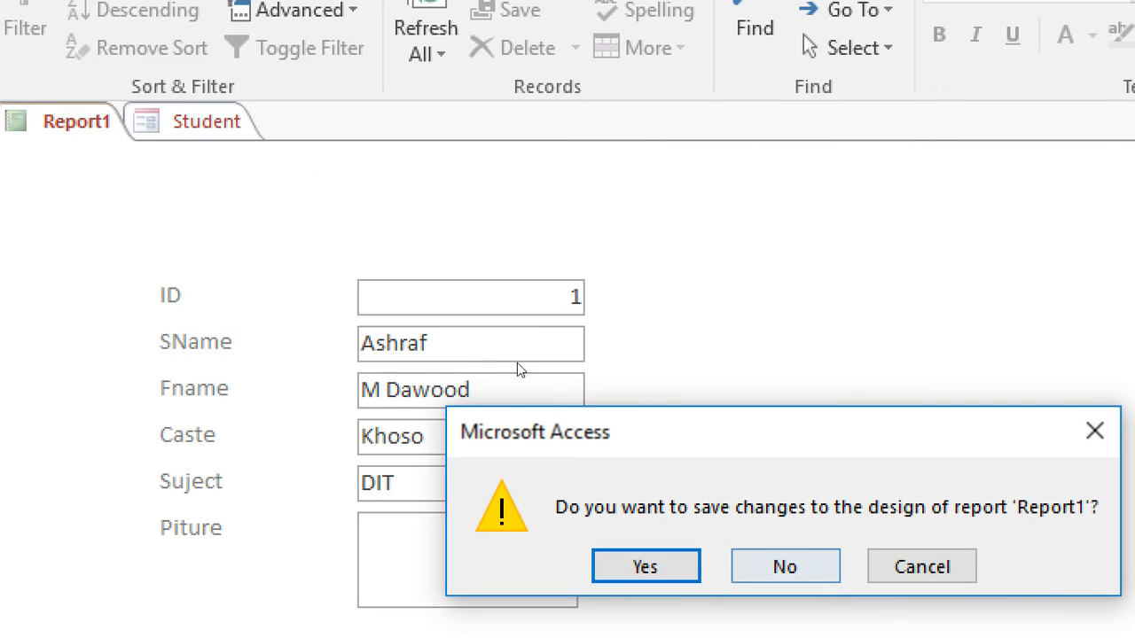
key("Return")
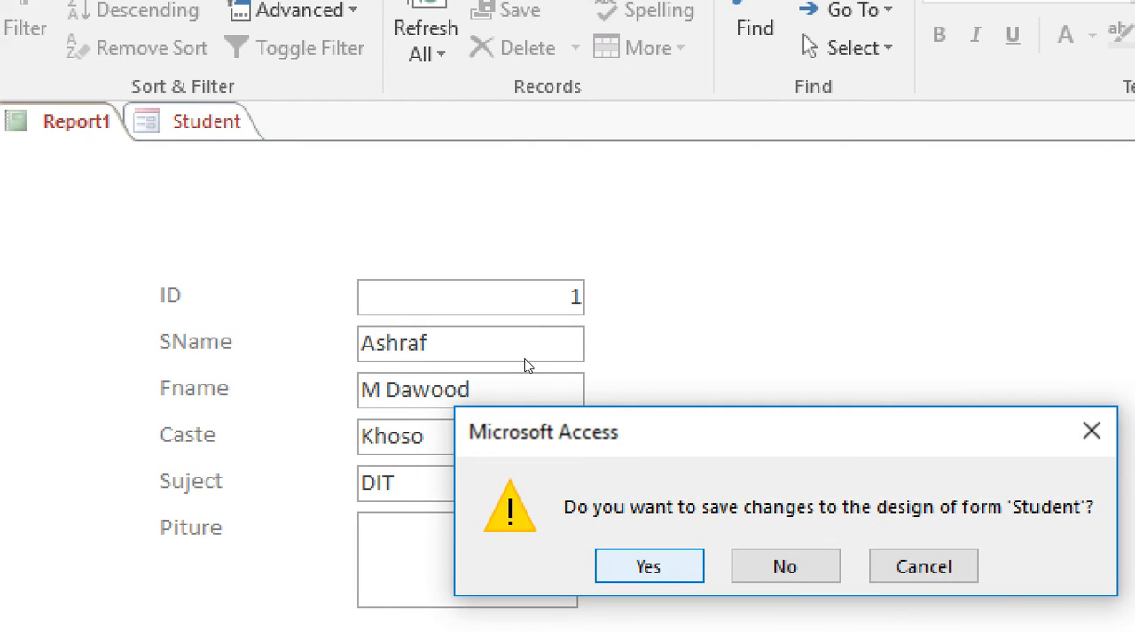
key("Return")
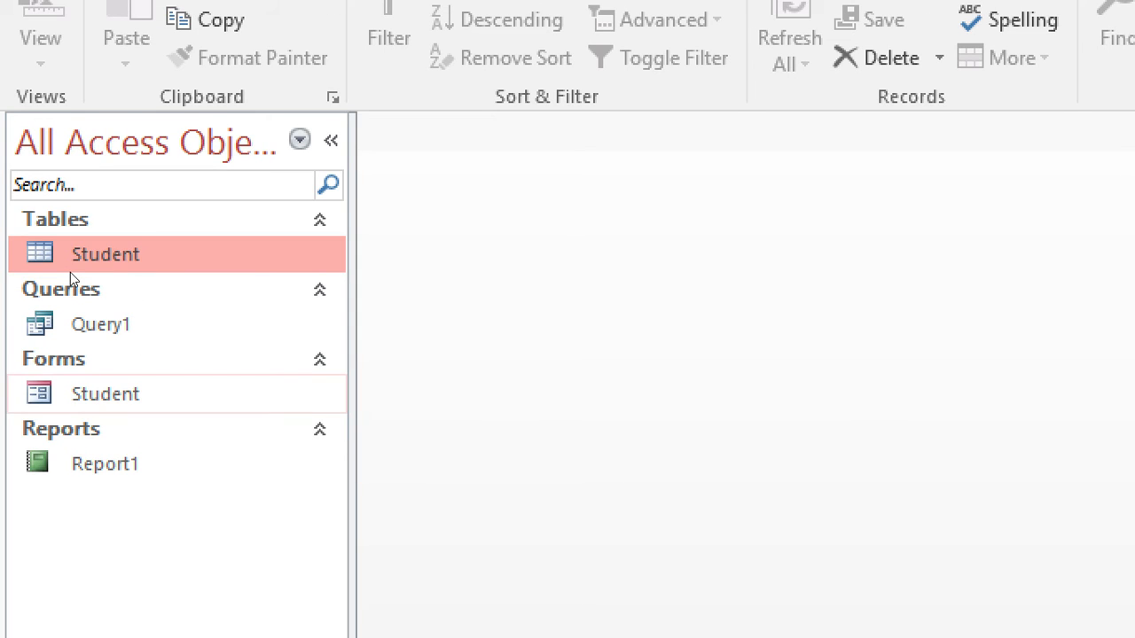
- Reopen the Student form, try its Open Report button, and cancel the request for a parameter value
double_click(88, 394)
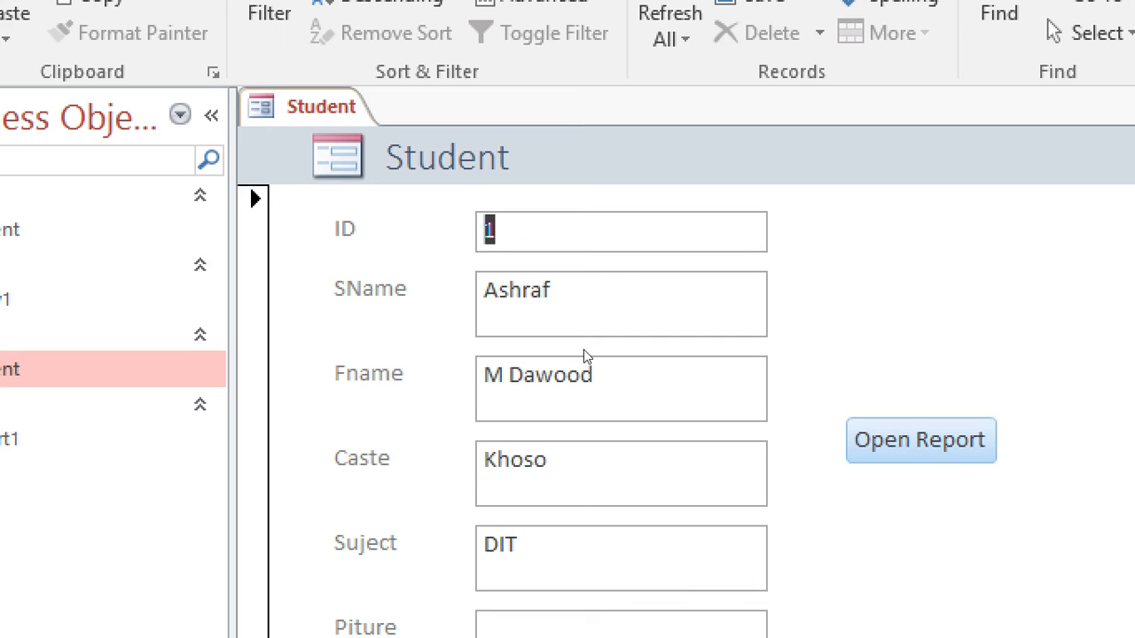
key("Return")
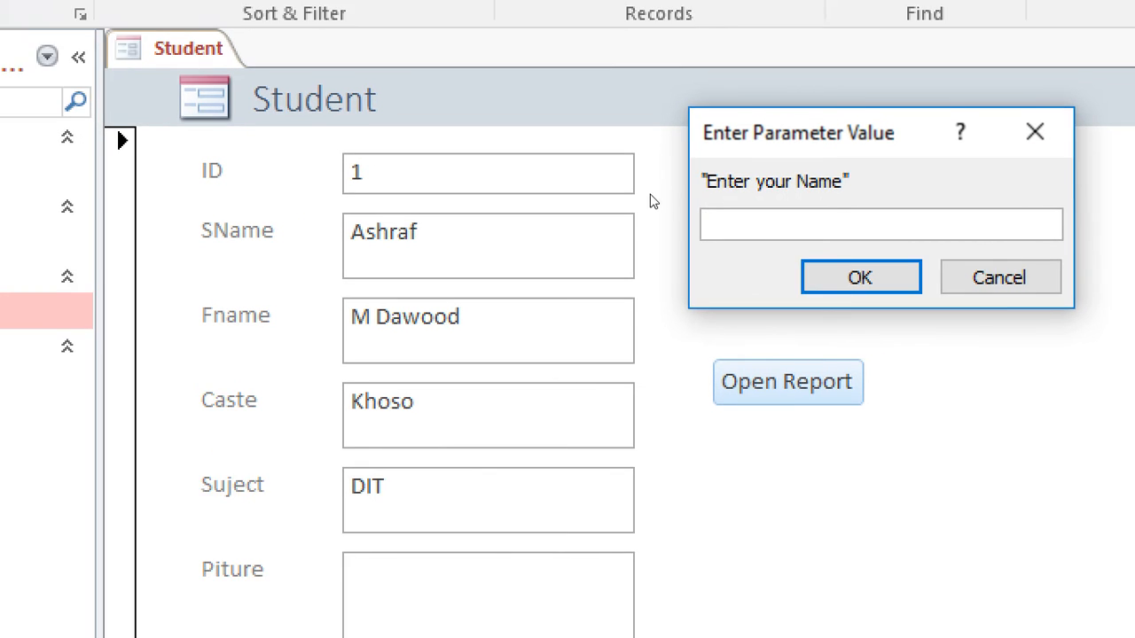
key("Escape")
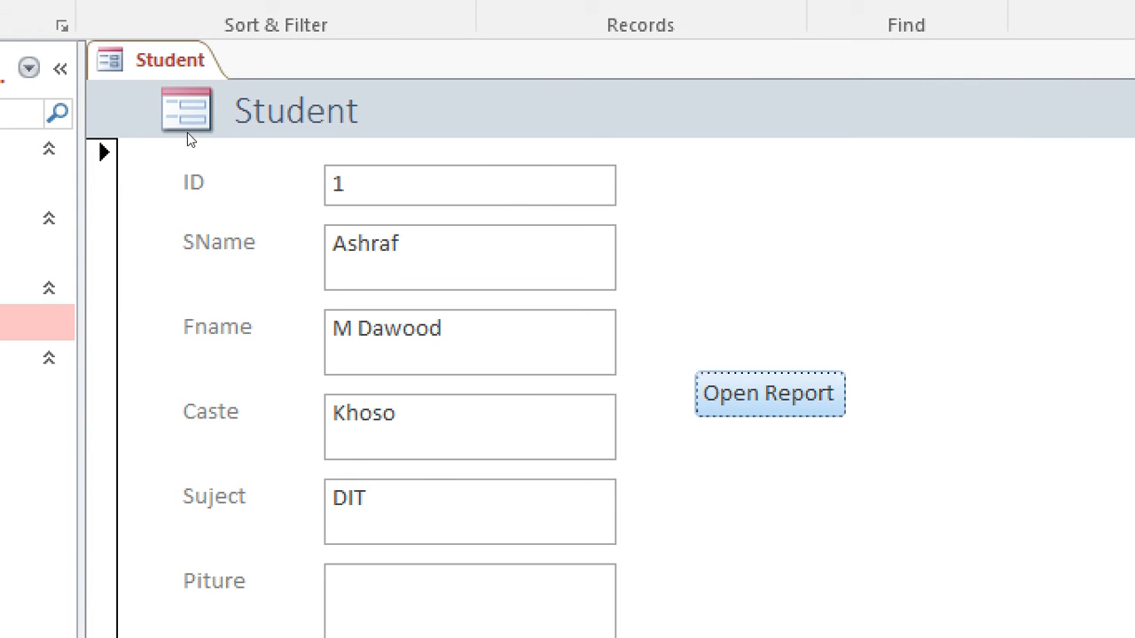
- Switch the Student form to Design View
right_click(212, 135)
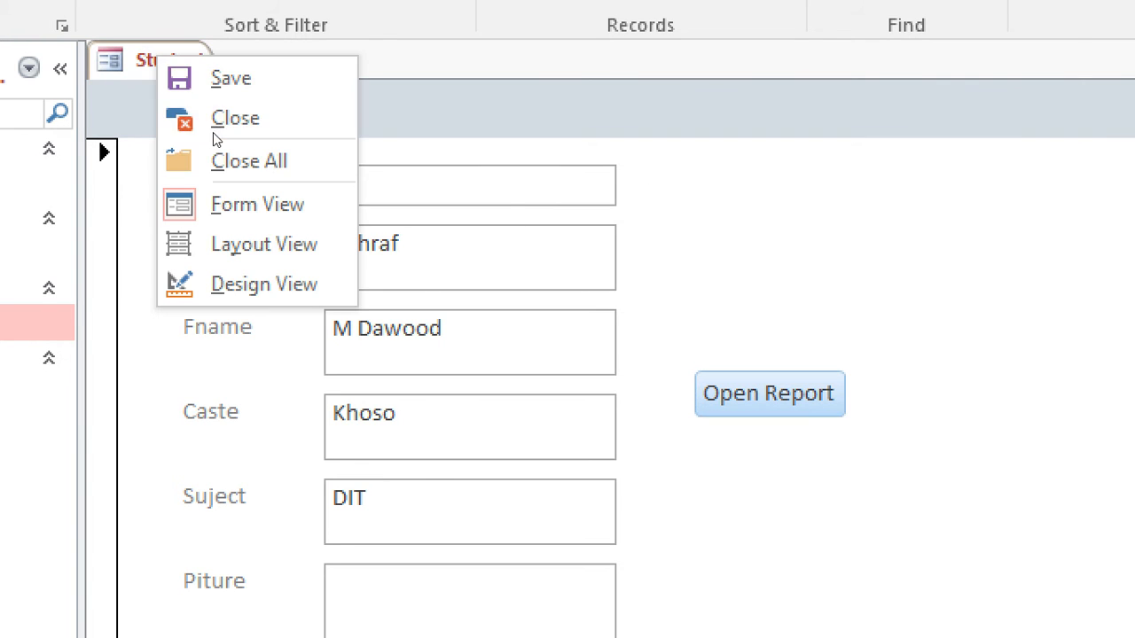
right_click(494, 208)
key("Return")
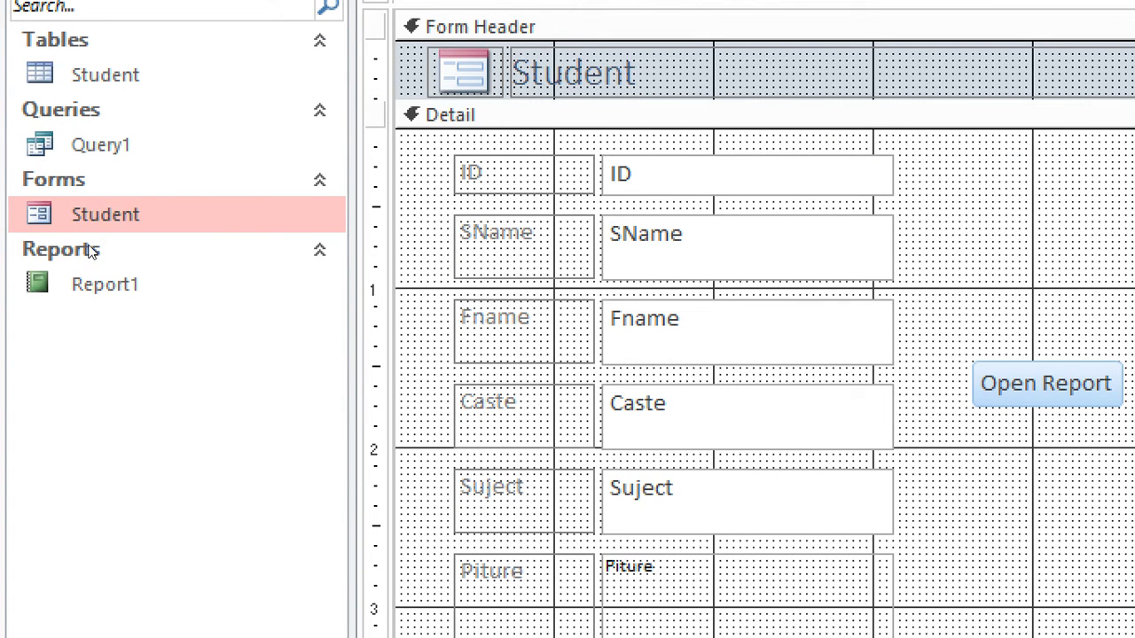
- Open Query1 in Design View and delete the name-prompt criterion from the SName column
left_click(109, 144)
right_click(122, 146)
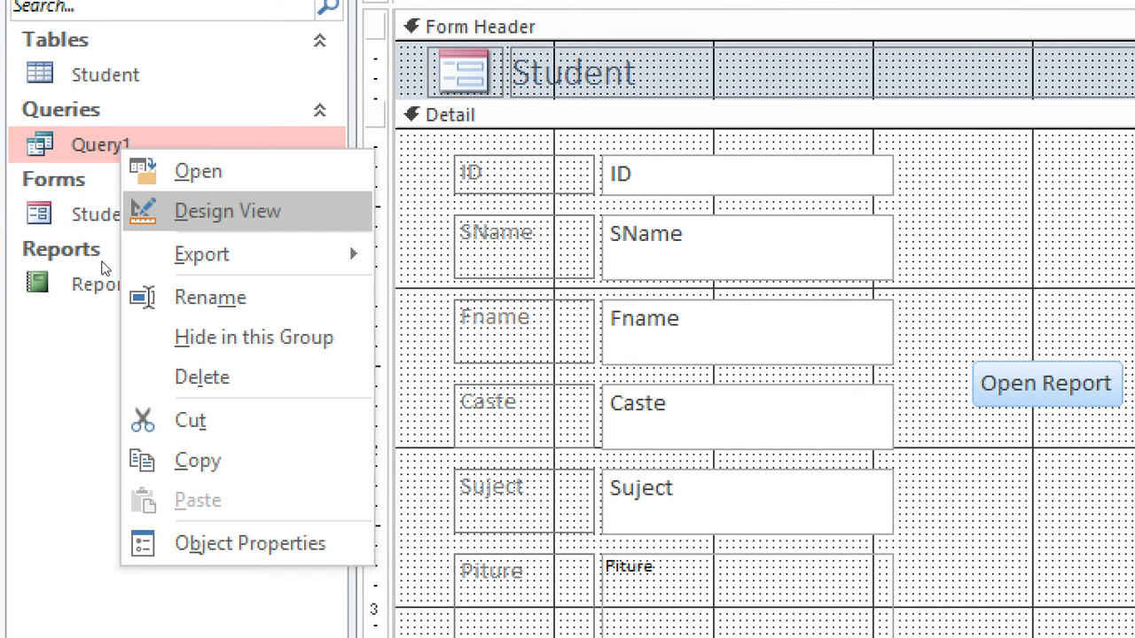
key("Return")
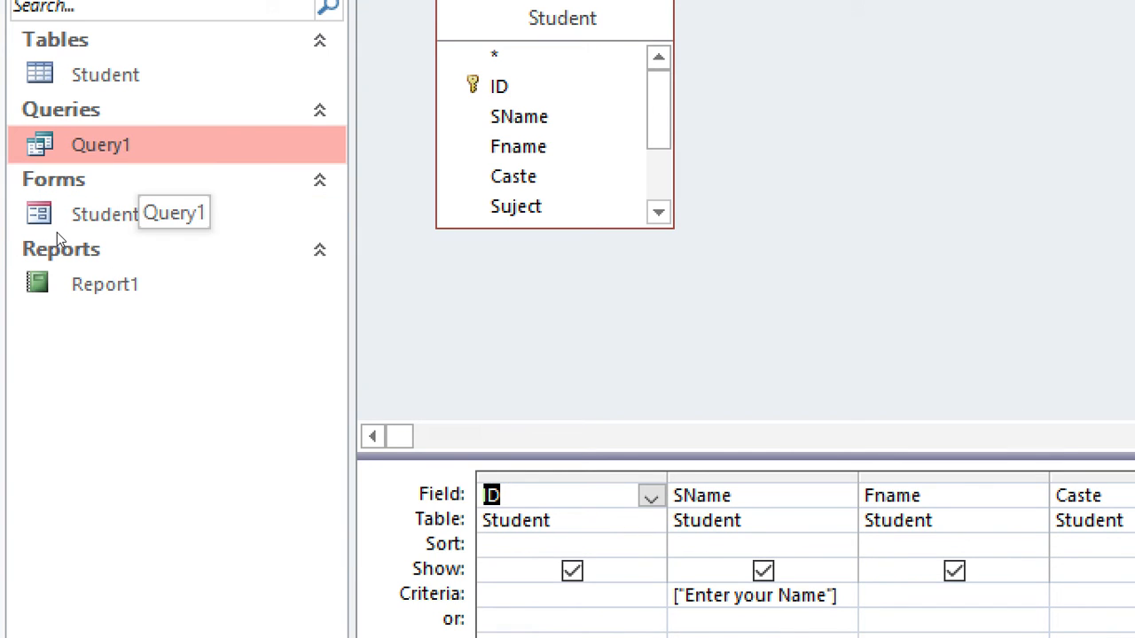
right_click(116, 148)
left_click(214, 209)
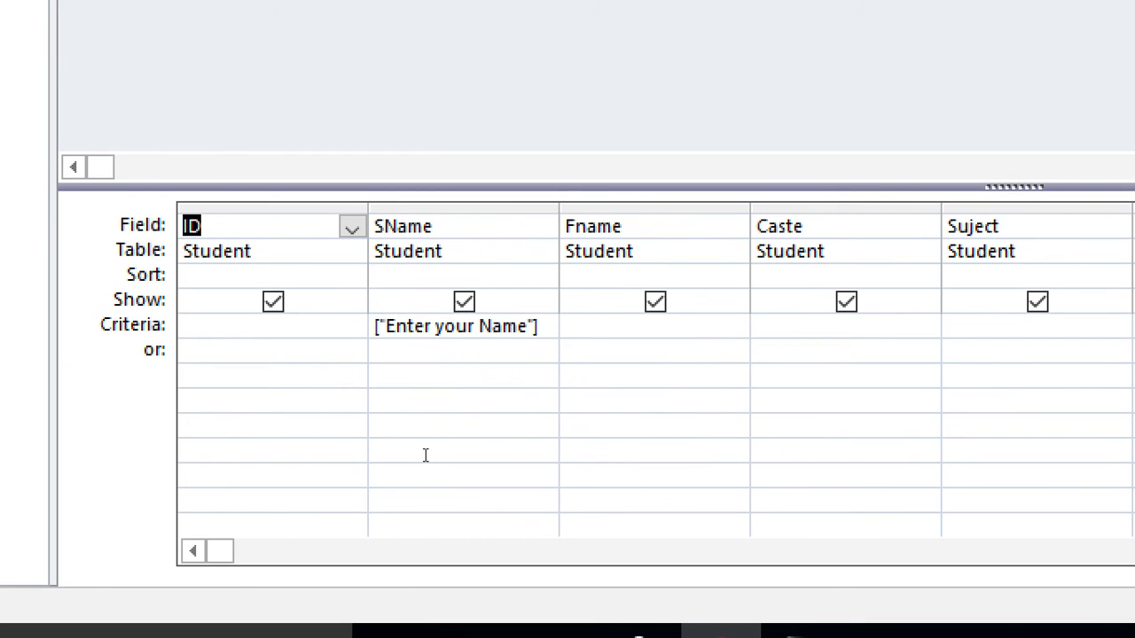
left_click_drag(424, 455, 324, 454)
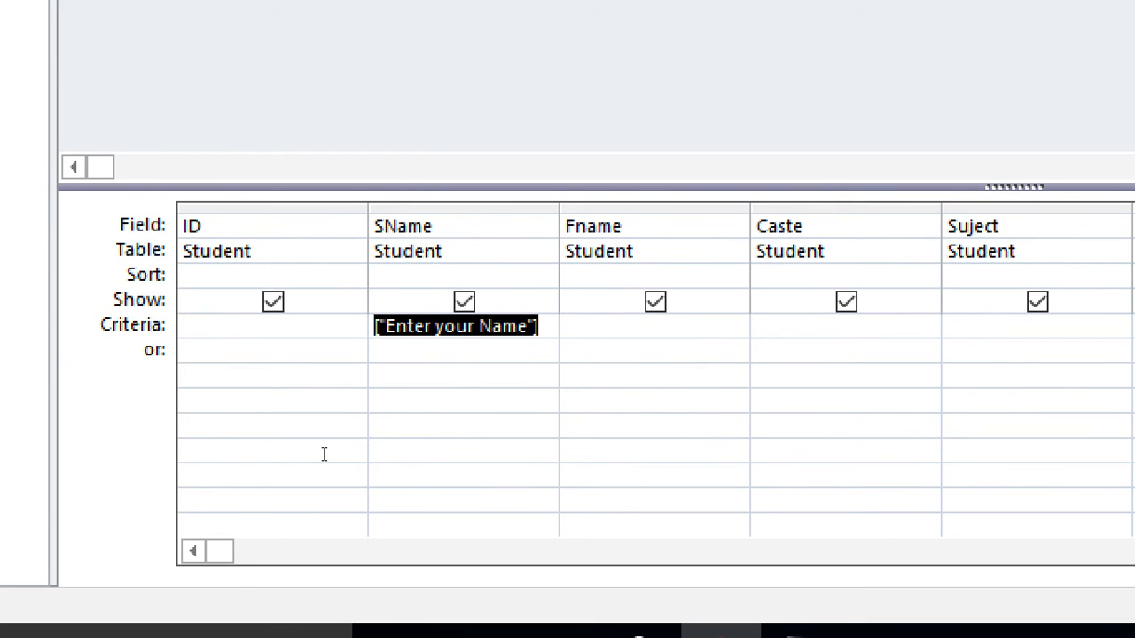
key("Delete")
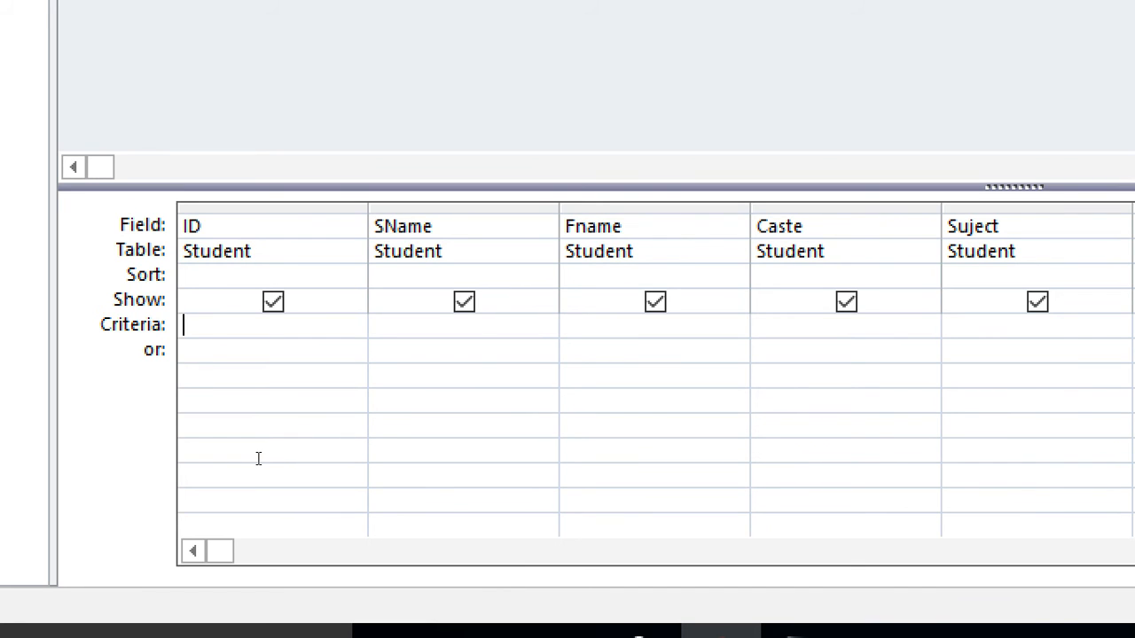
- Enter [Forms]![Student]![ID] as the criterion of the ID column in Query1
type("for")
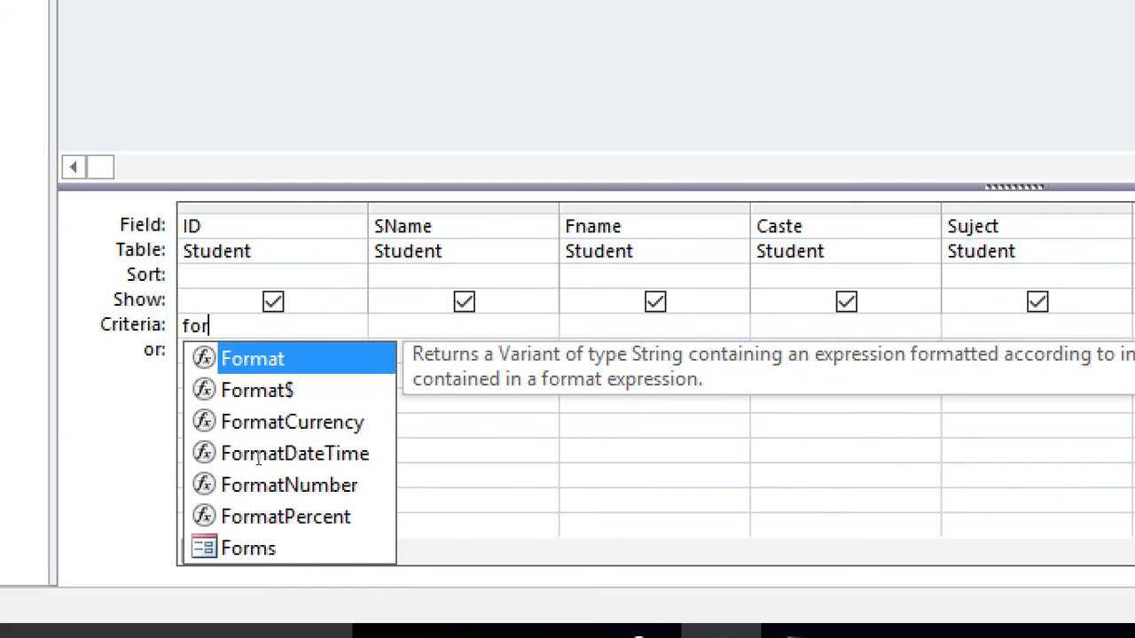
double_click(283, 562)
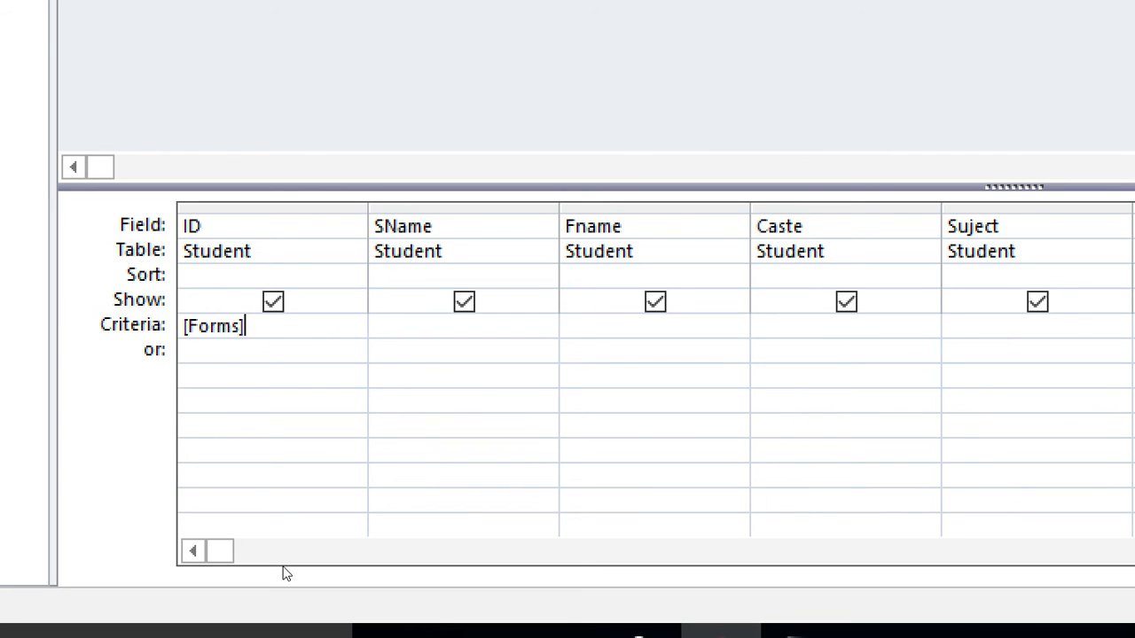
type("!")
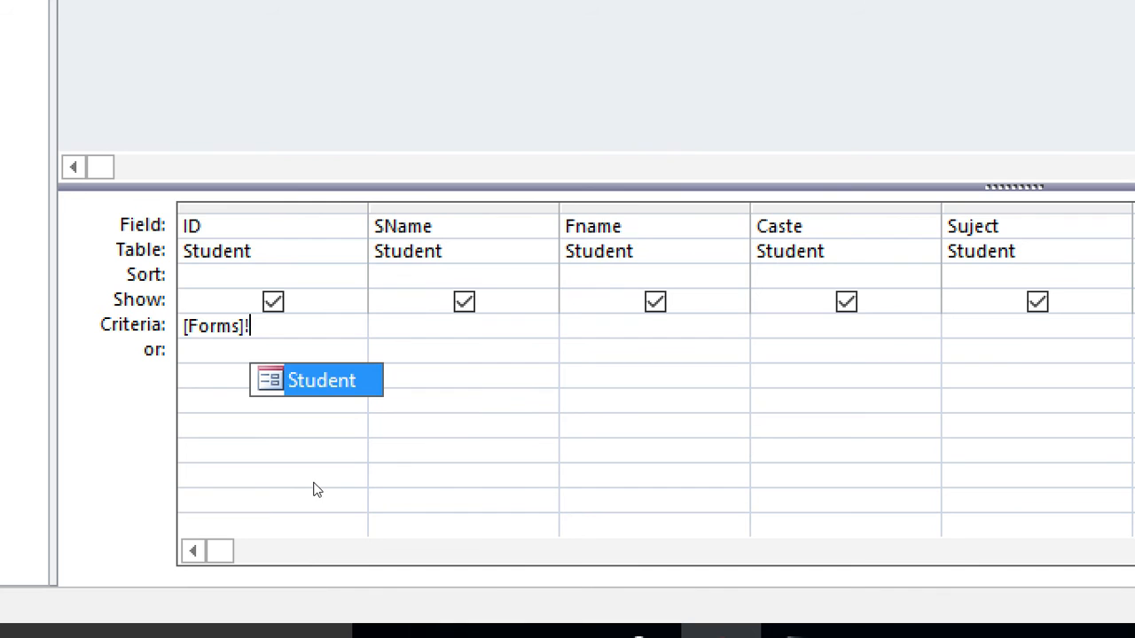
key("Return")
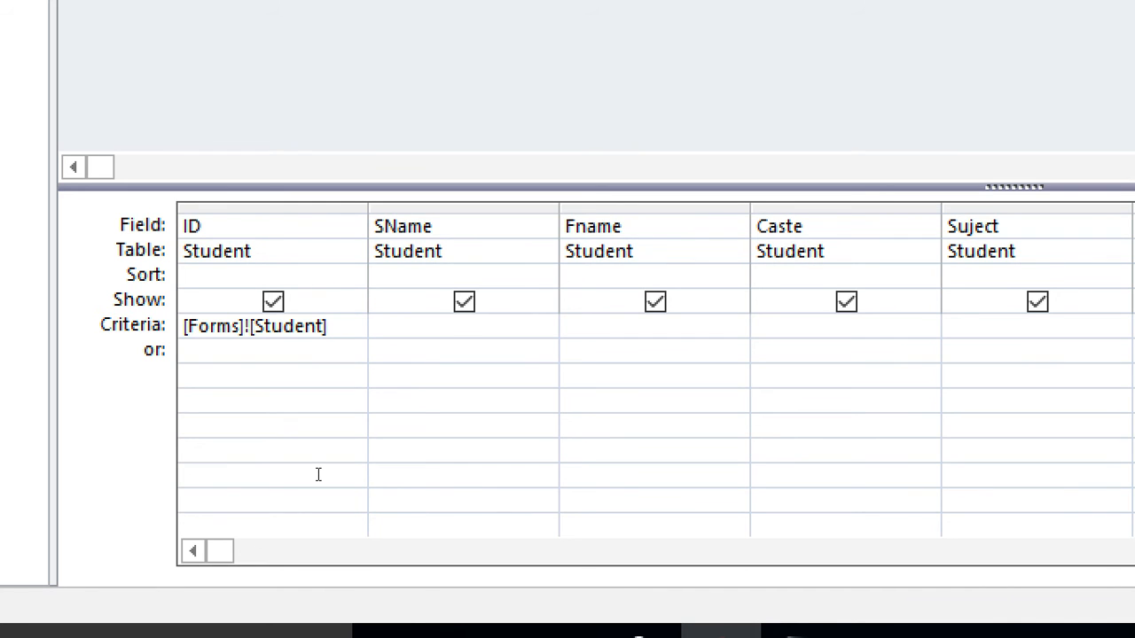
key("Down")
type("!")
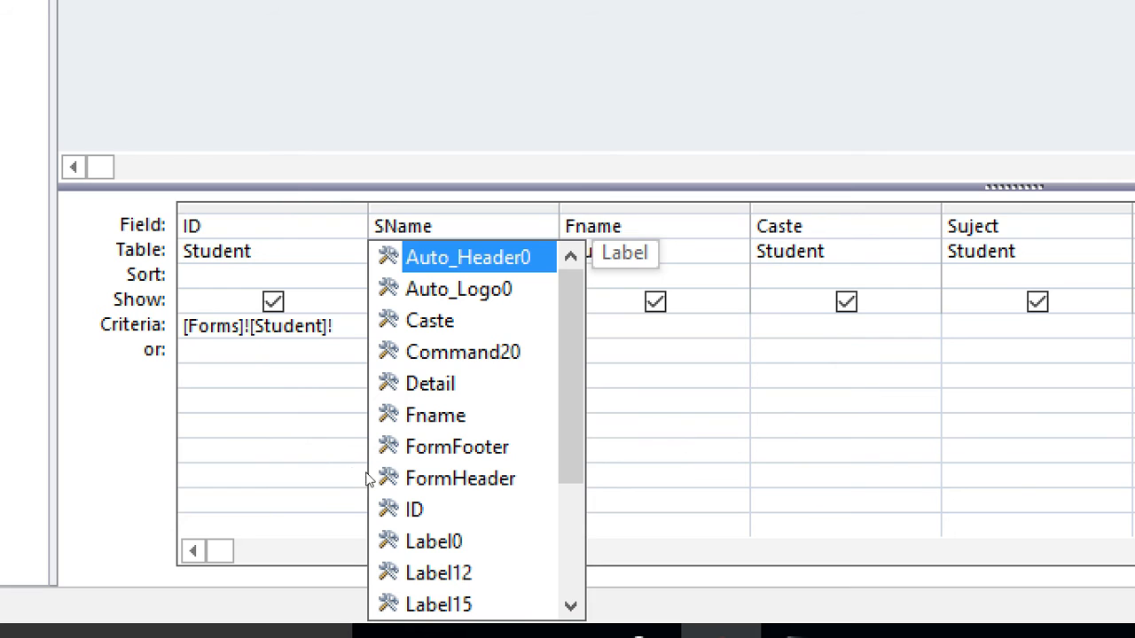
scroll(436, 505, "down", 1)
scroll(436, 507, "down", 1)
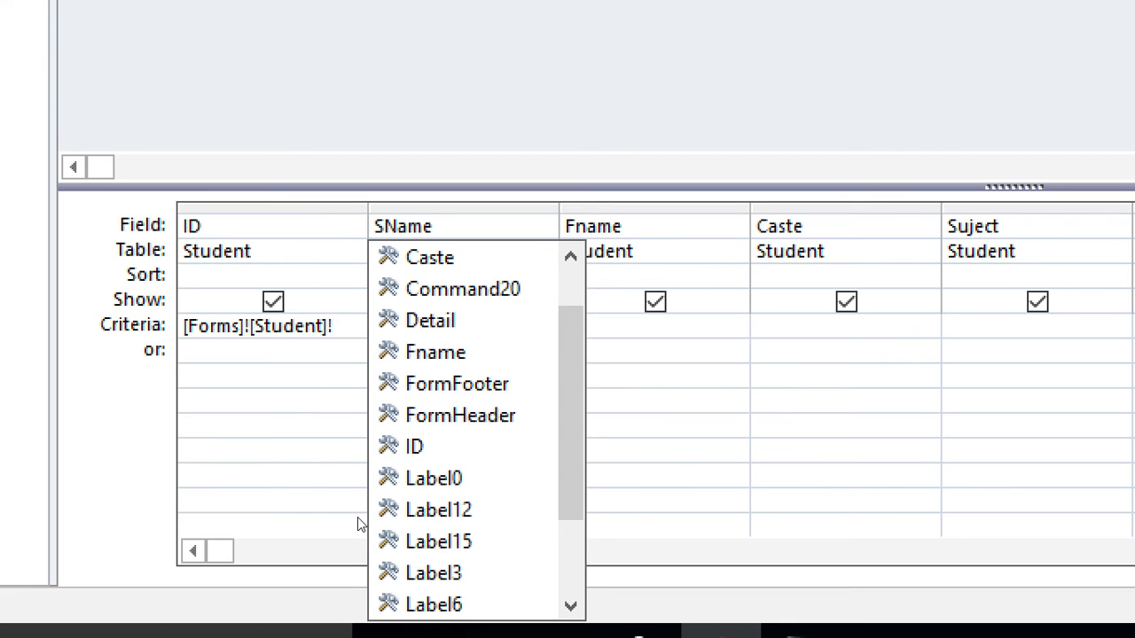
type("[ID]")
key("Down")
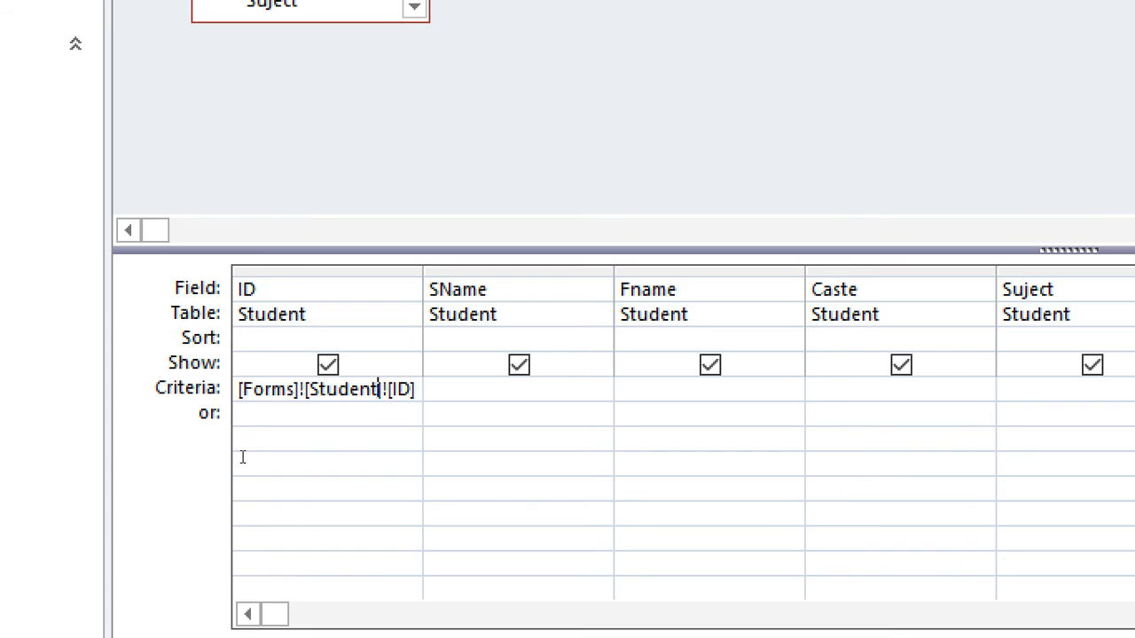
key("F2")
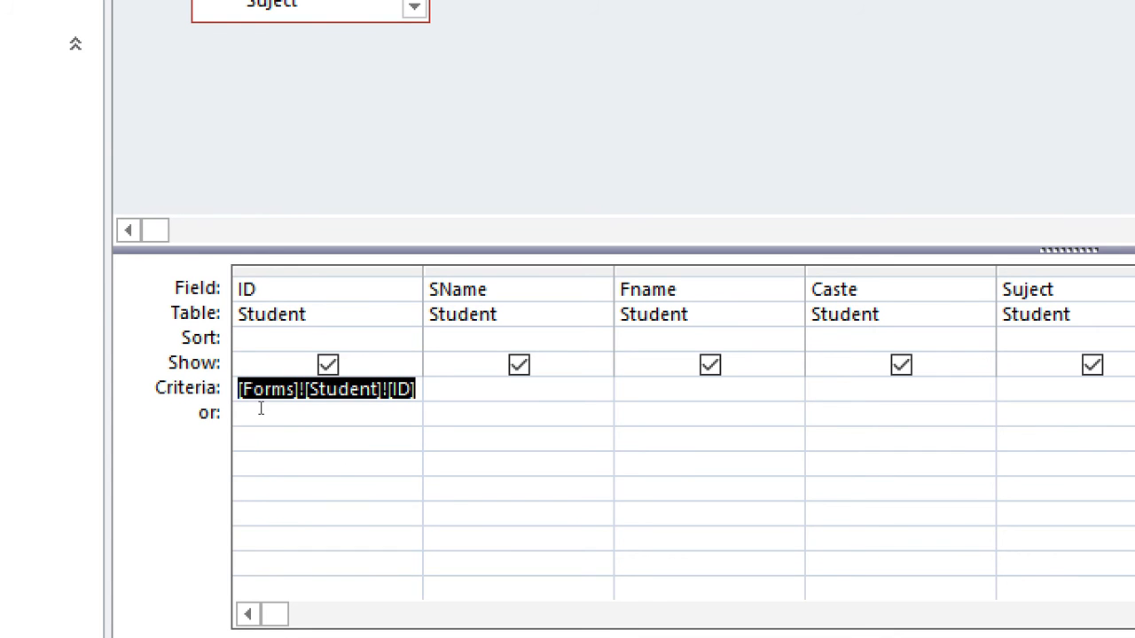
- Run Query1 and close all open objects, saving the changes to the query design
key("ctrl+s")
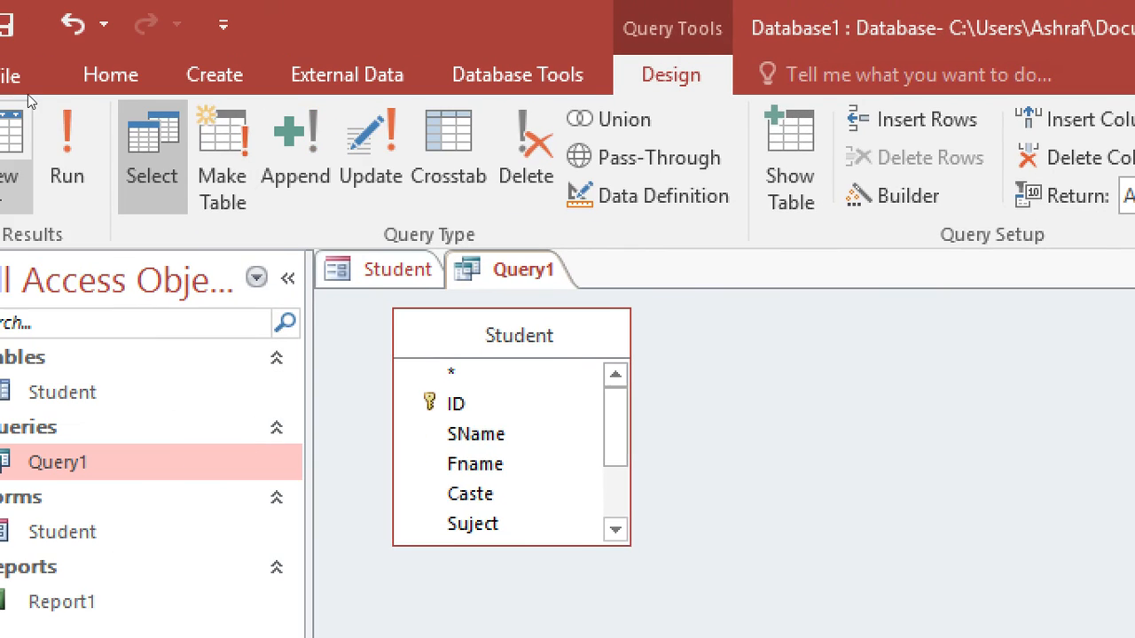
left_click(83, 156)
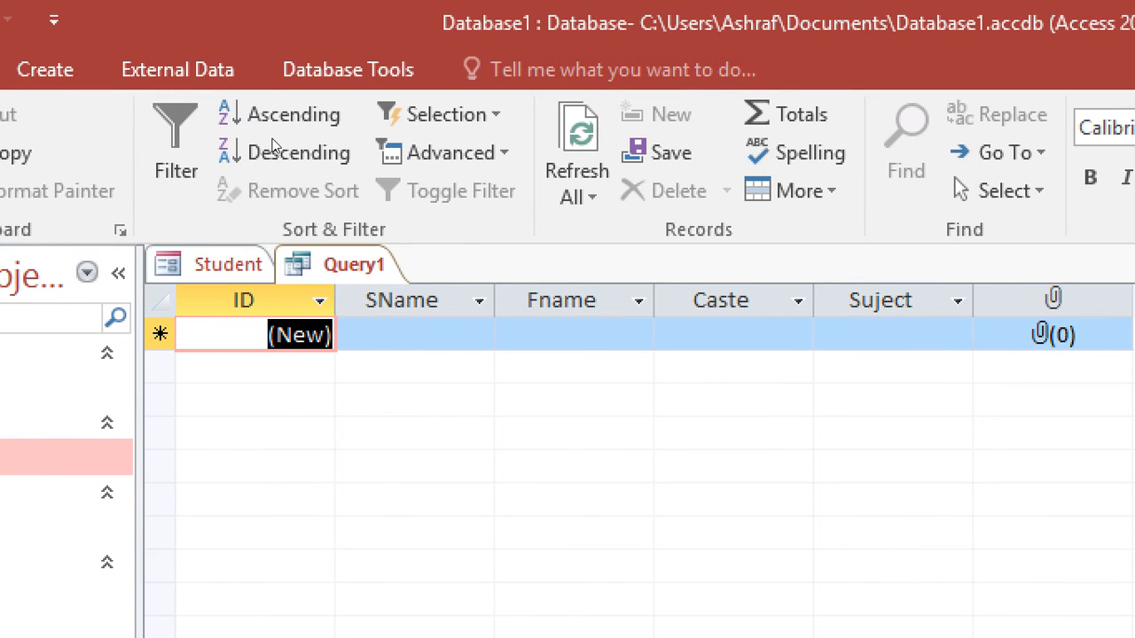
right_click(333, 269)
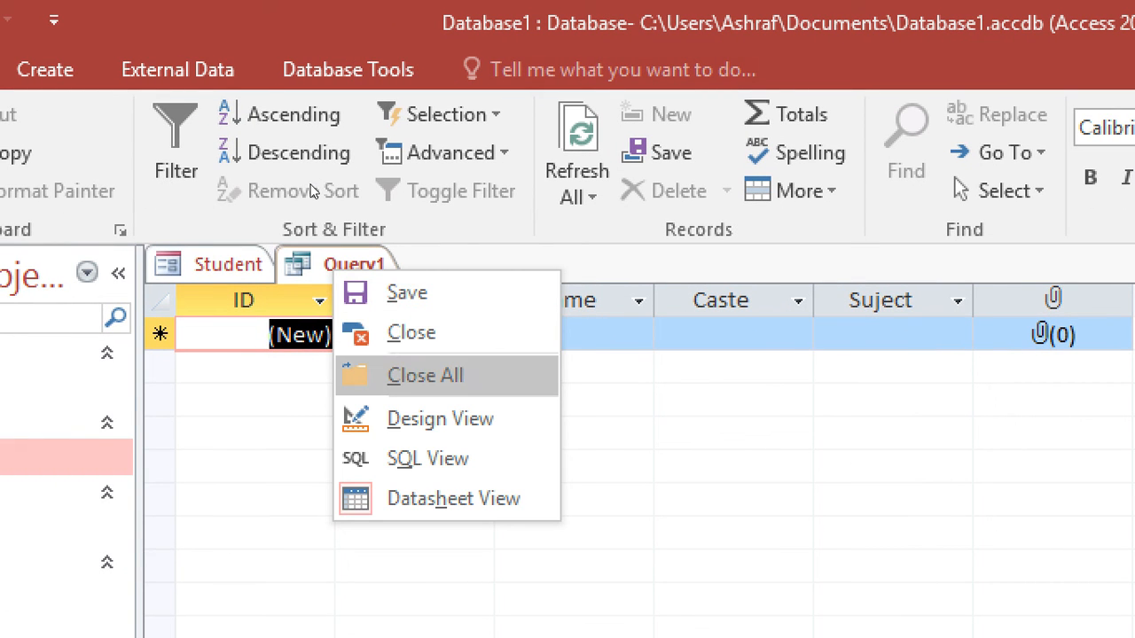
left_click(425, 375)
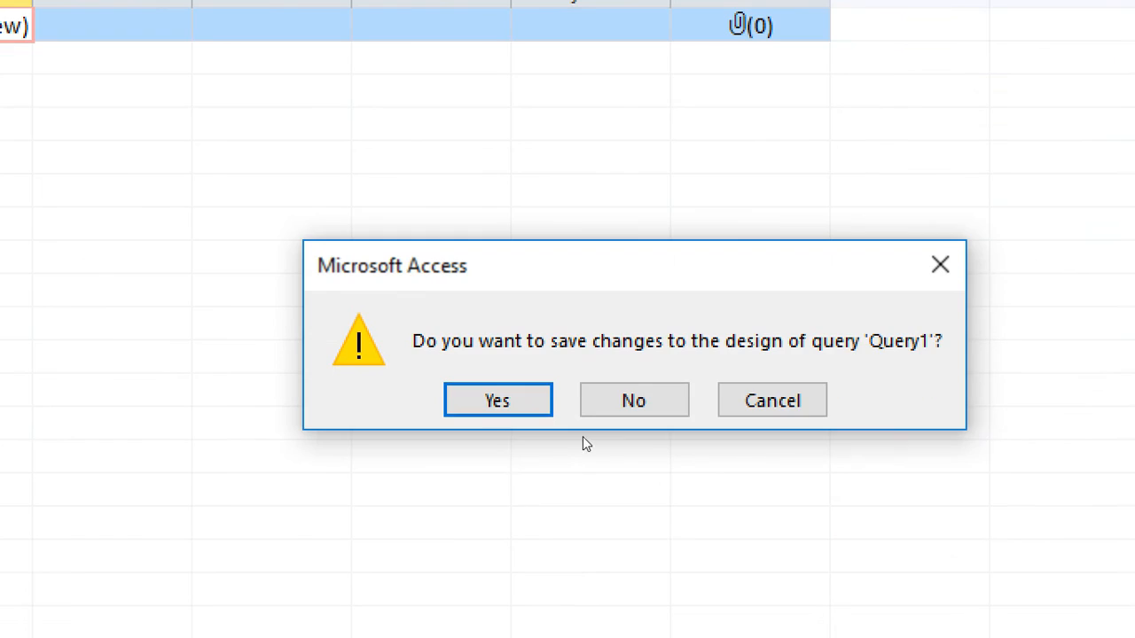
key("Return")
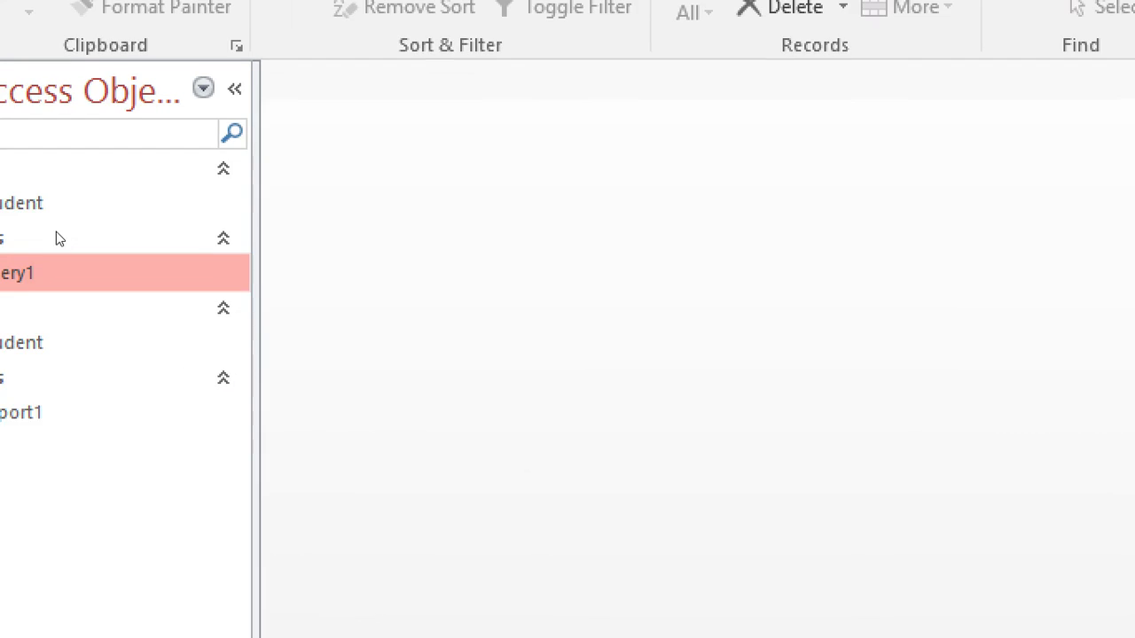
- Open the Student form, test the Open Report button on the first record, and close Report1
double_click(31, 203)
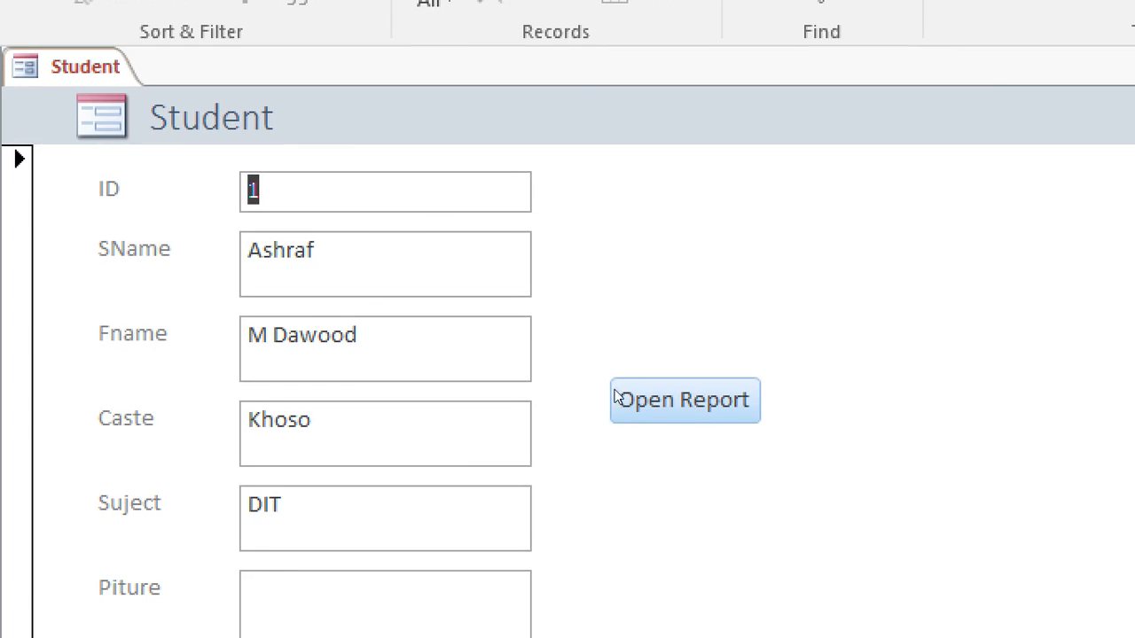
left_click(618, 398)
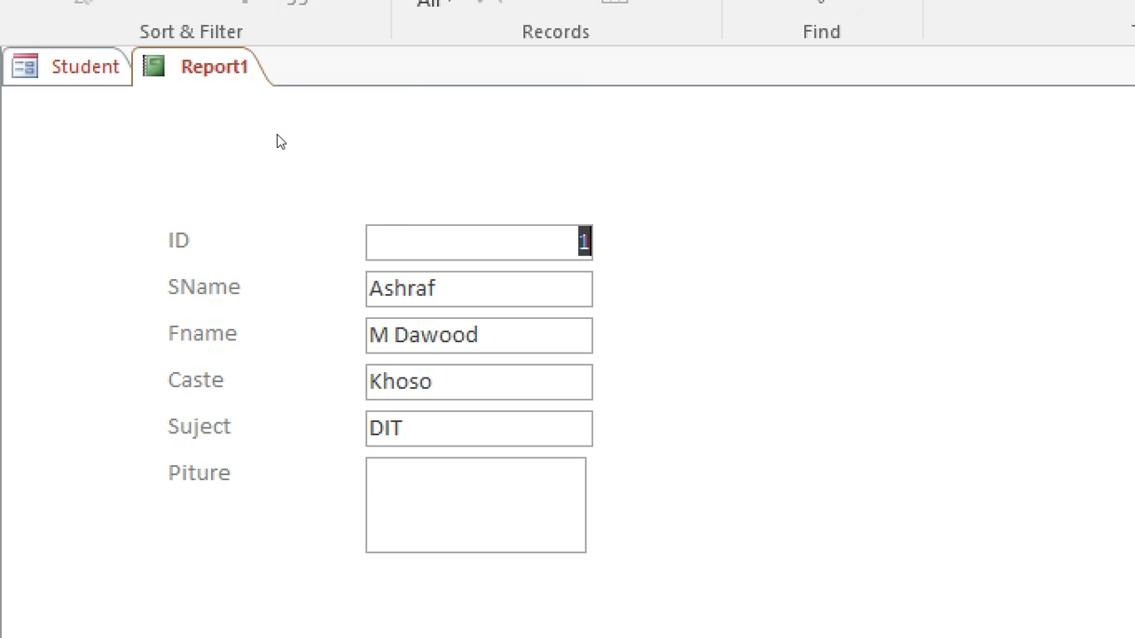
right_click(202, 67)
left_click(324, 173)
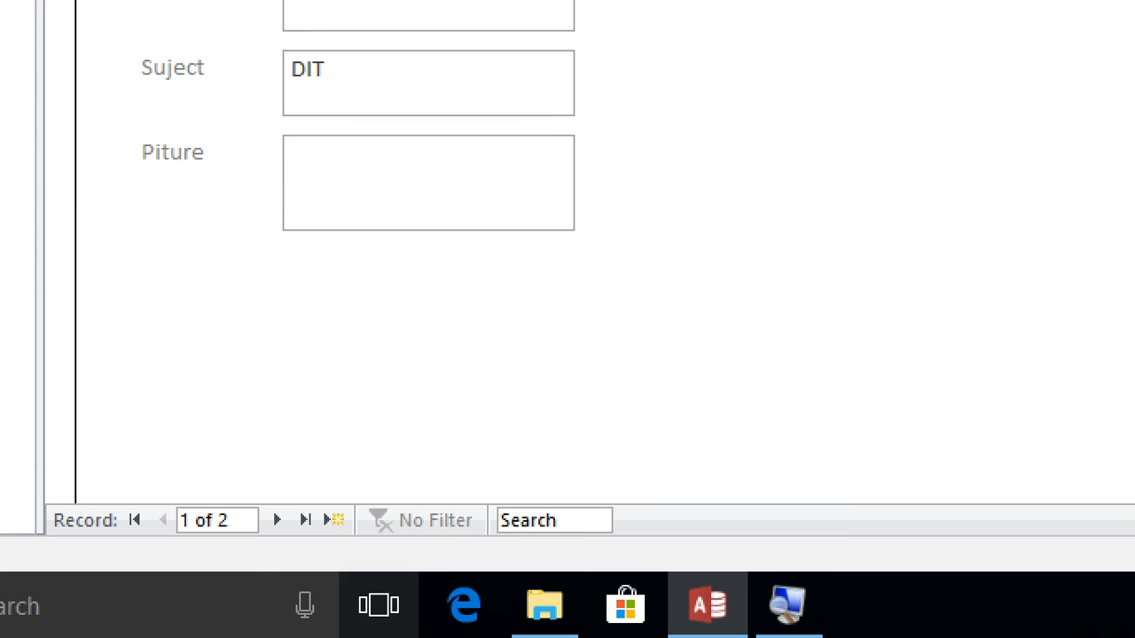
- Go to the second student record in the form and open its report with the Open Report button
left_click(275, 520)
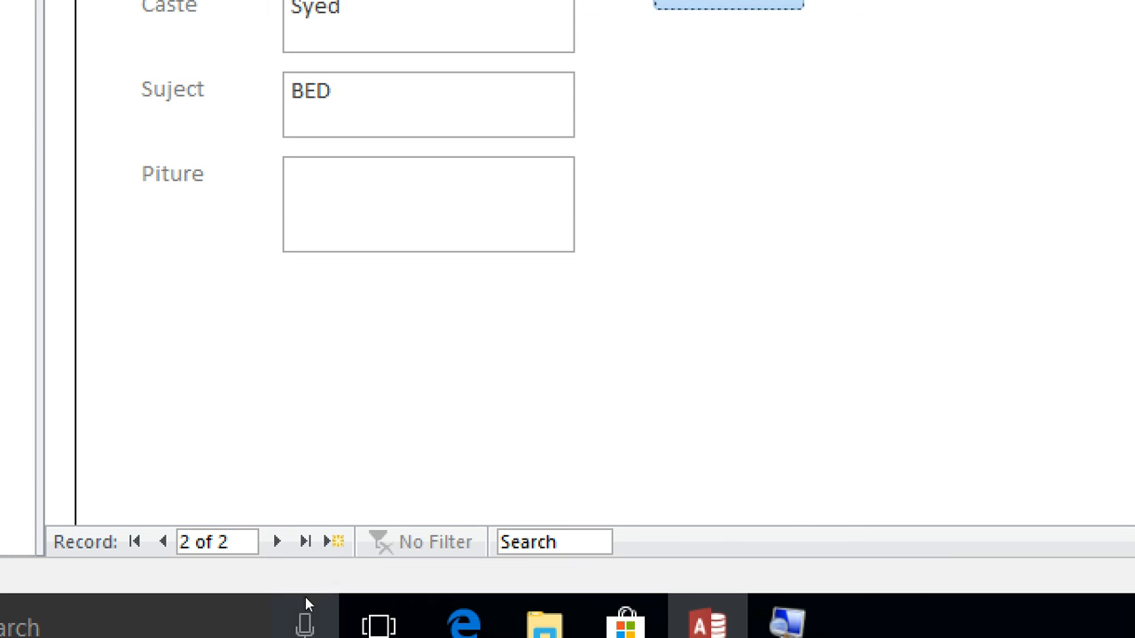
key("Tab")
left_click(642, 291)
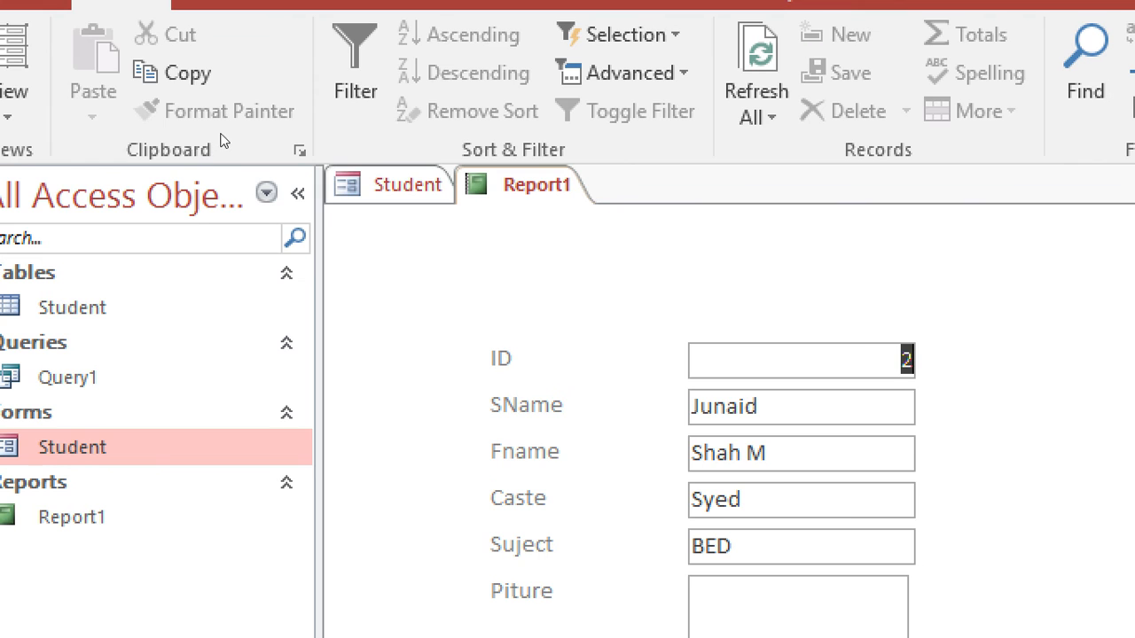
- Return to the Student form, move back to the first record, and open the report again while Report1 is still open
left_click(417, 185)
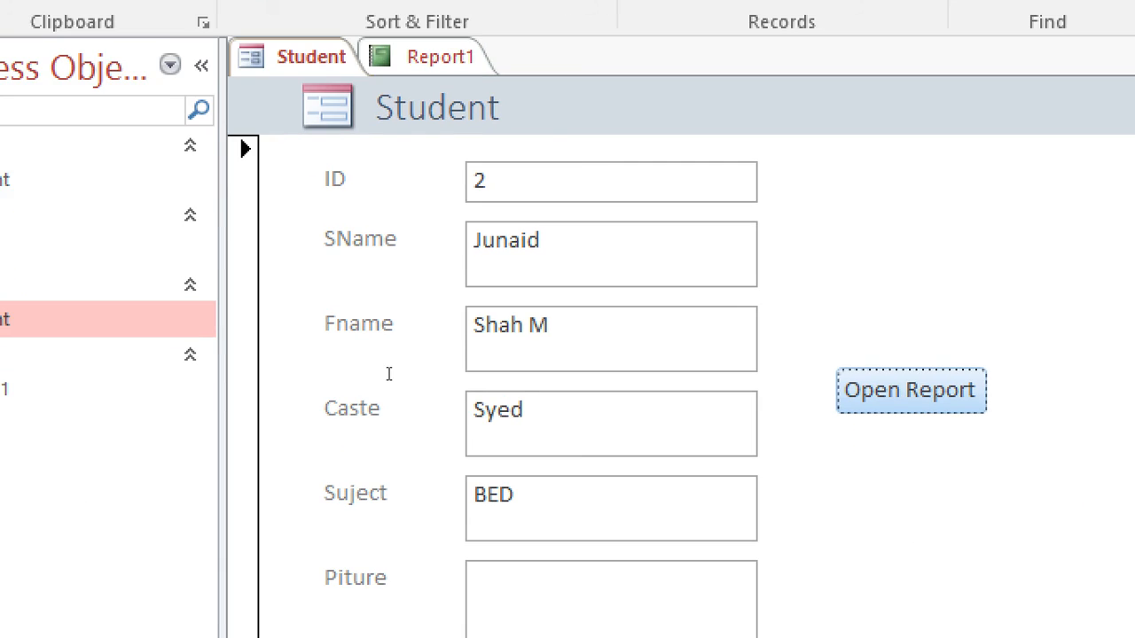
left_click(475, 580)
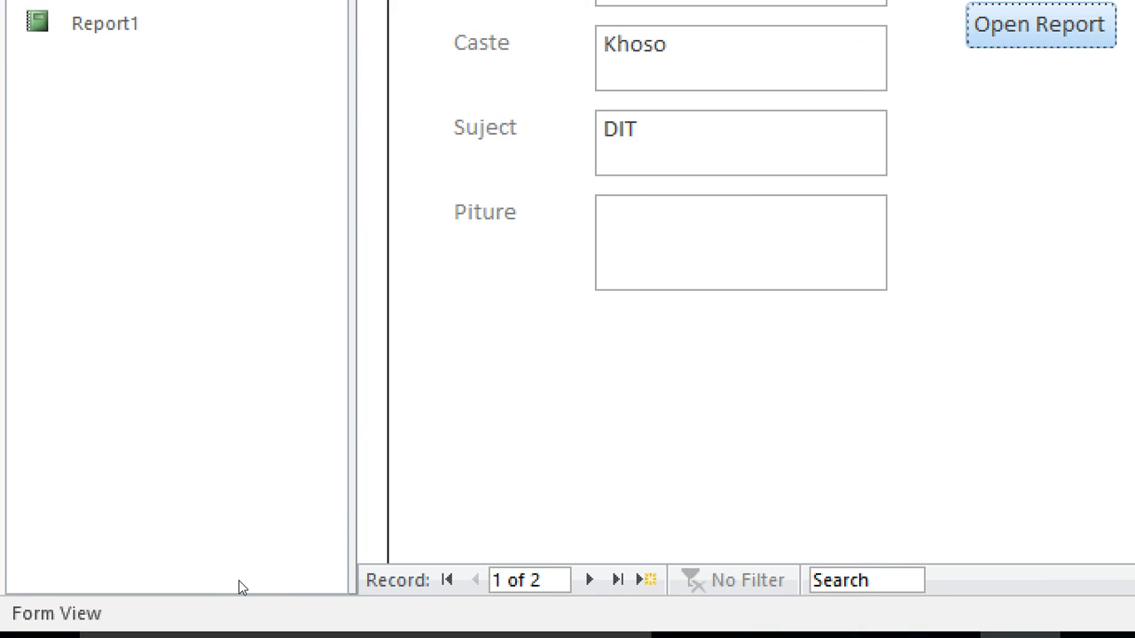
key("Return")
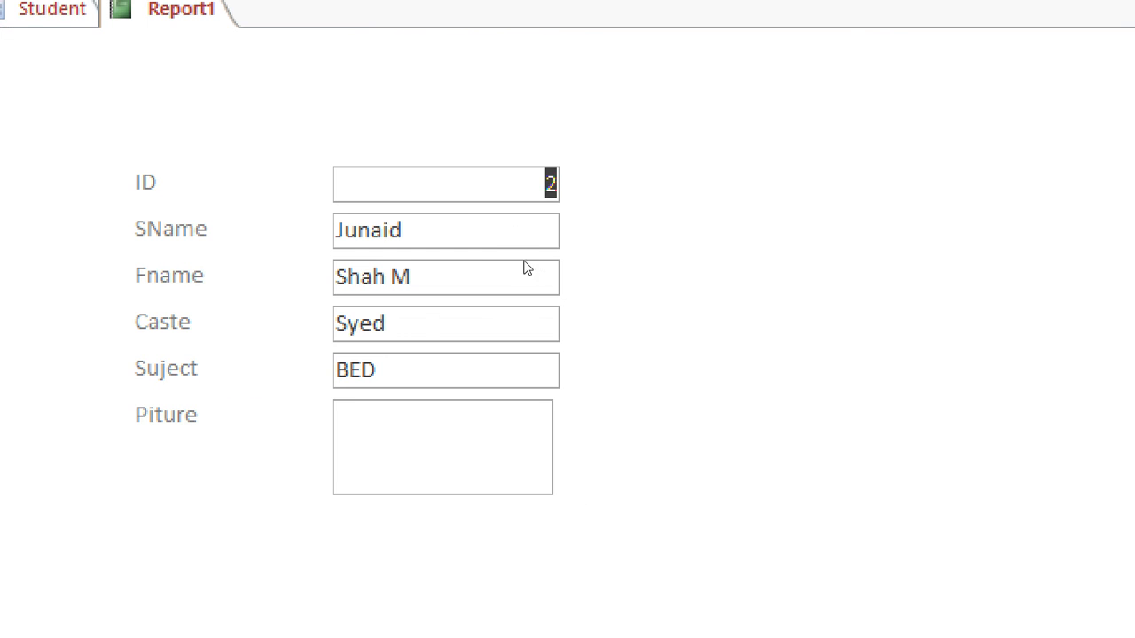
- Switch Report1 to Design View, then close the report and return to the Student form
right_click(794, 429)
key("Down")
key("Down")
key("Down")
key("Return")
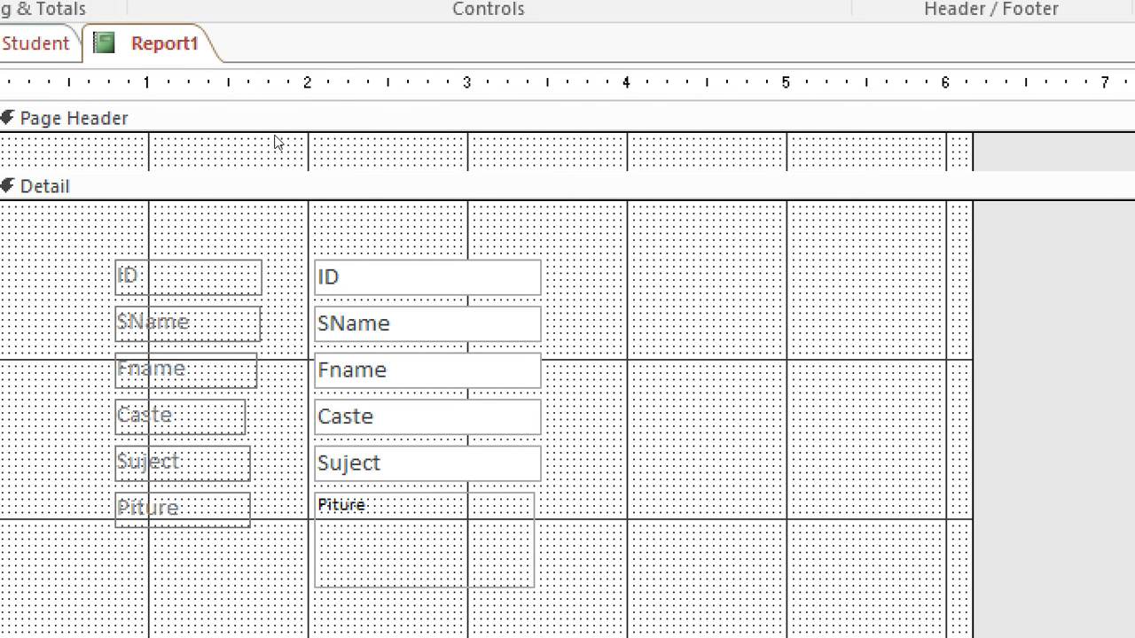
right_click(165, 10)
key("Return")
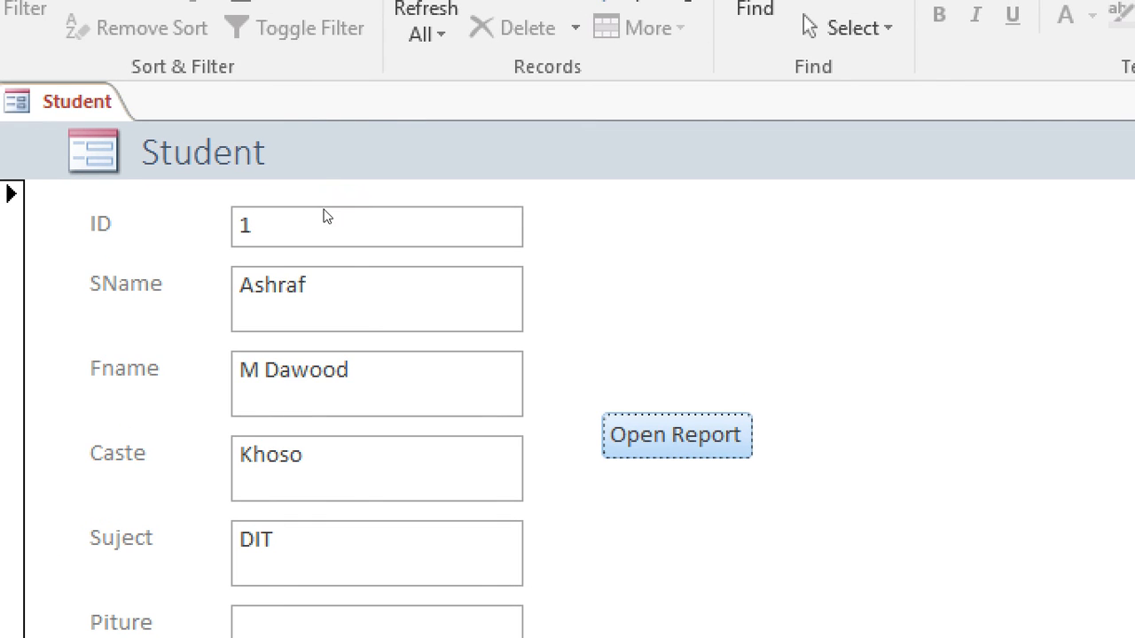
- Test the Open Report button for the first student record, and close Report1
left_click(319, 202)
double_click(278, 201)
left_click(674, 435)
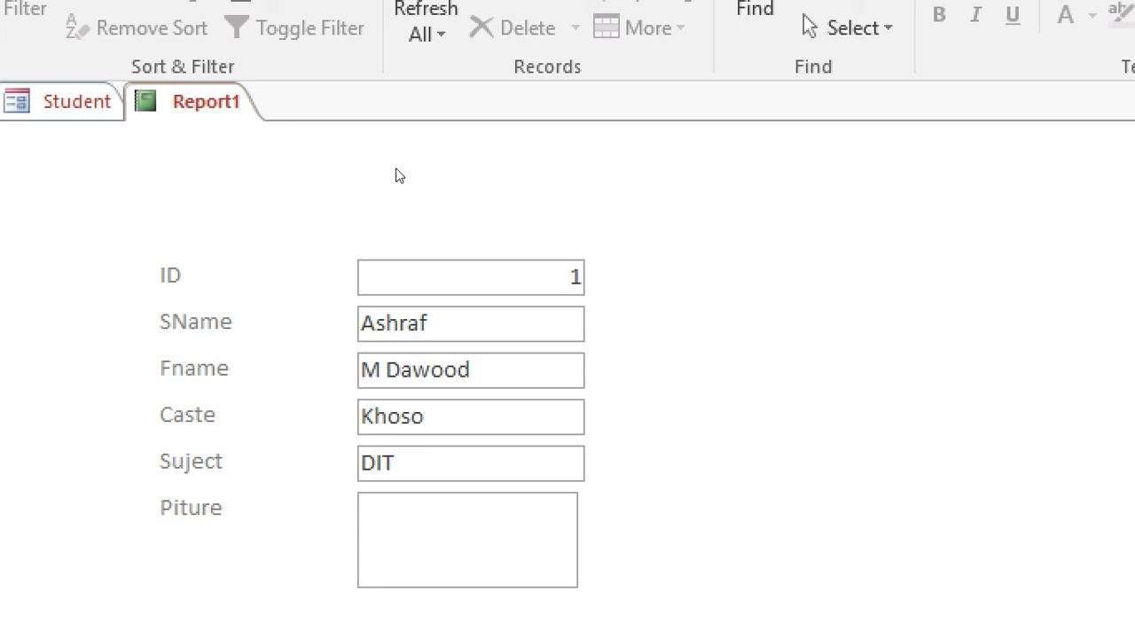
right_click(205, 104)
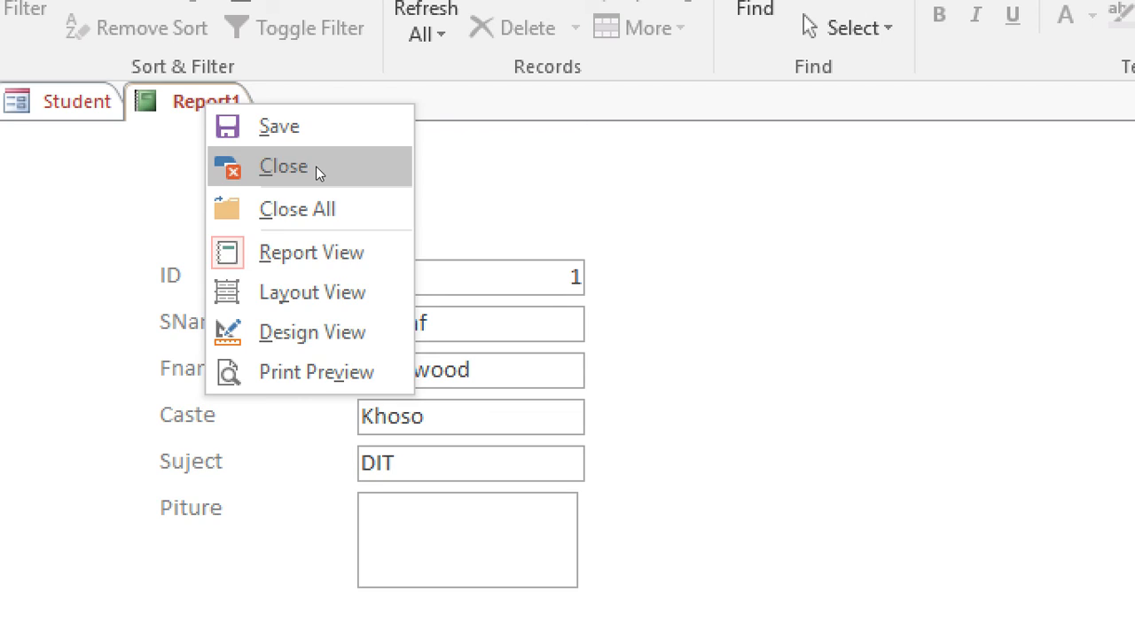
left_click(316, 166)
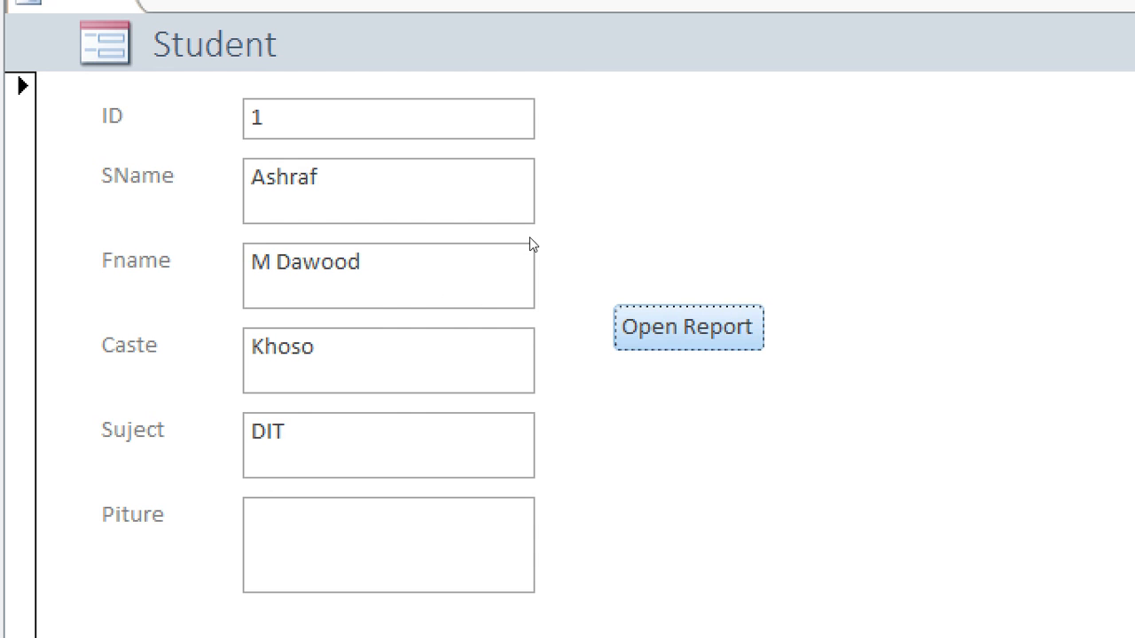
- Switch the Student form to Design View and select the Piture field's control in the Detail section
right_click(583, 306)
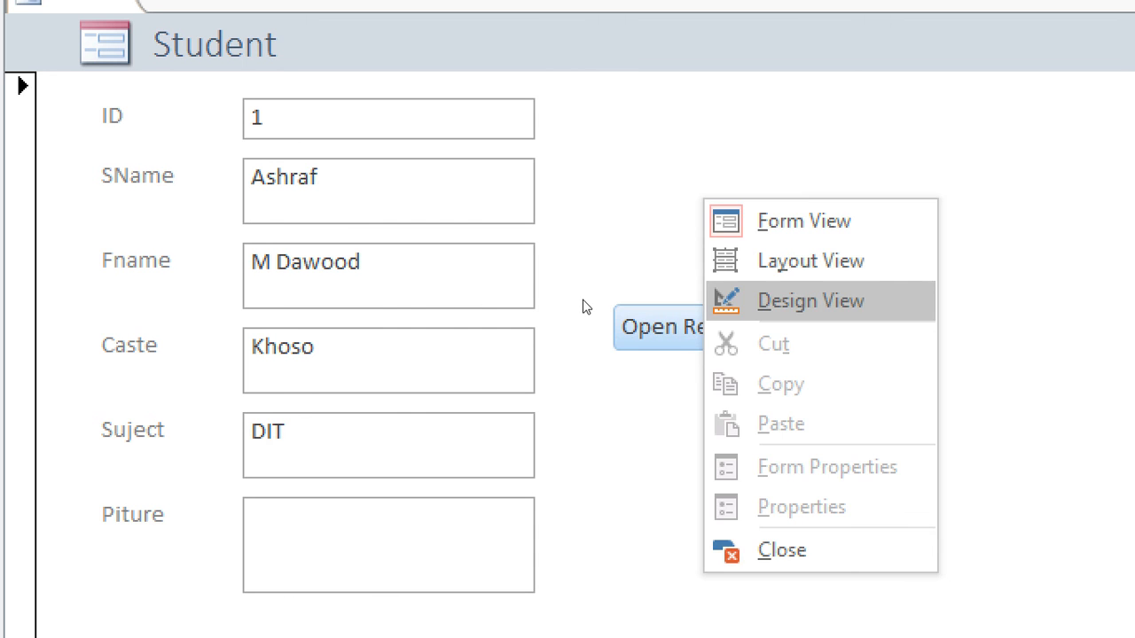
key("Return")
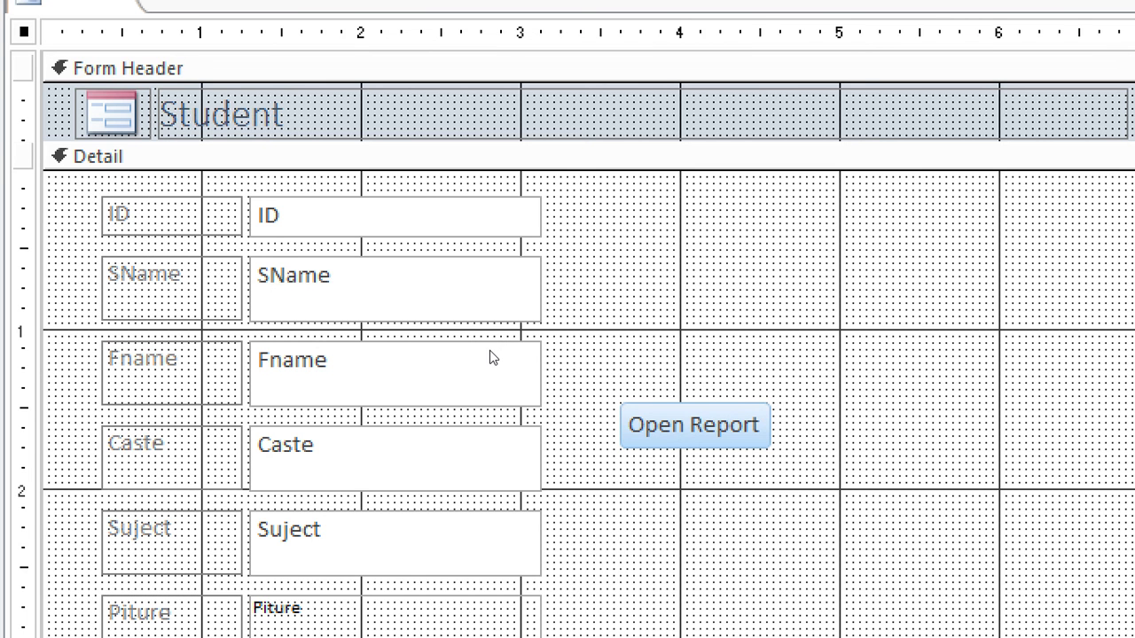
left_click_drag(486, 352, 475, 354)
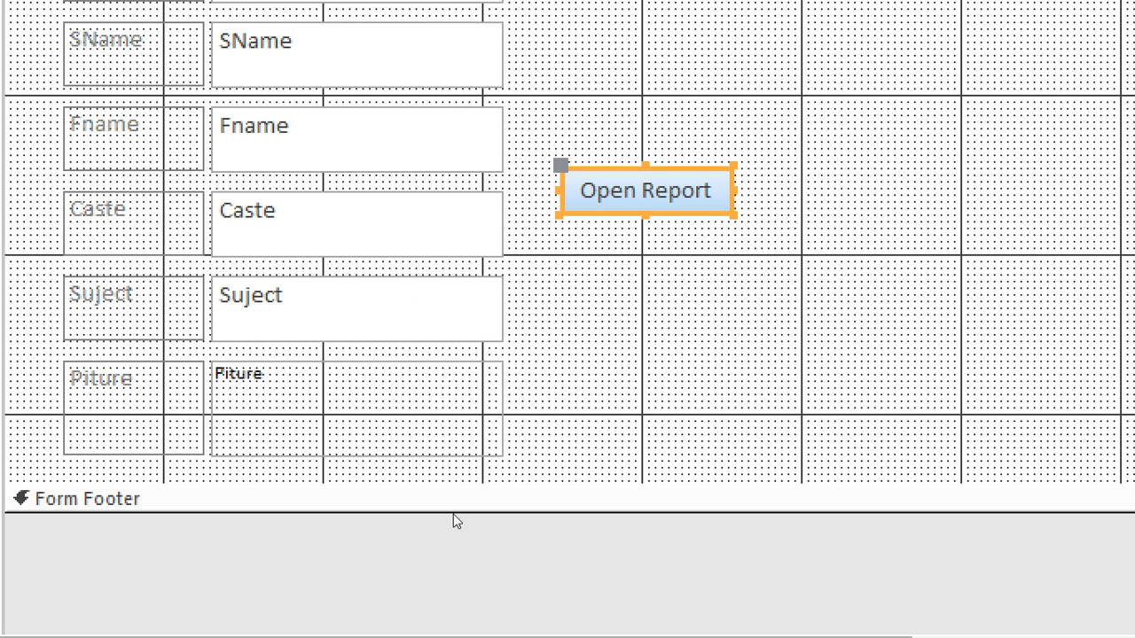
left_click(438, 468)
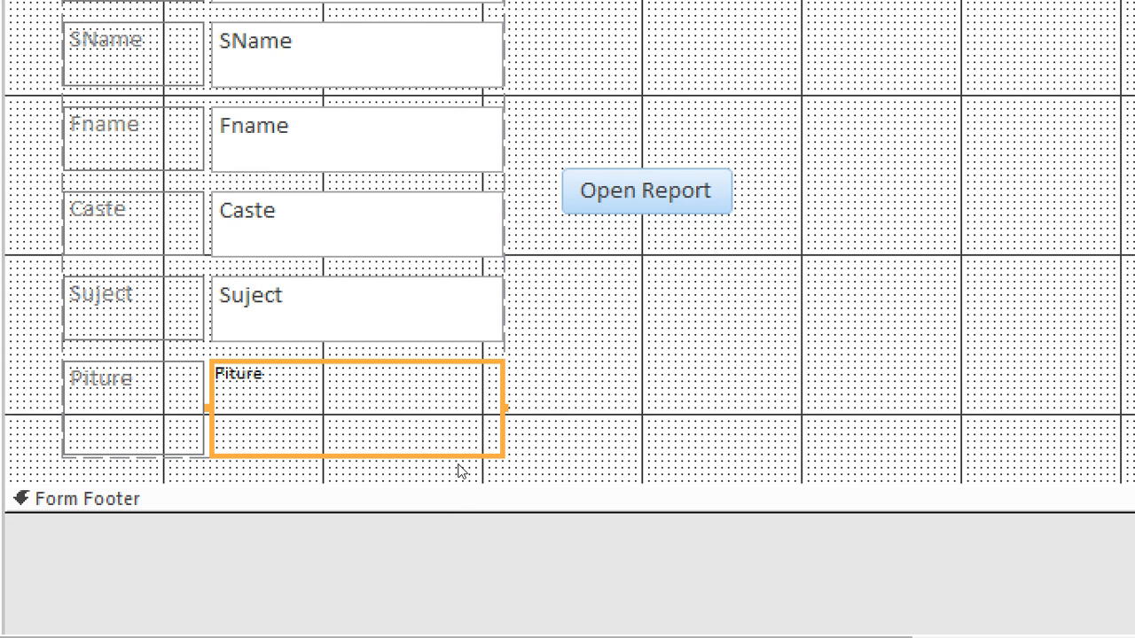